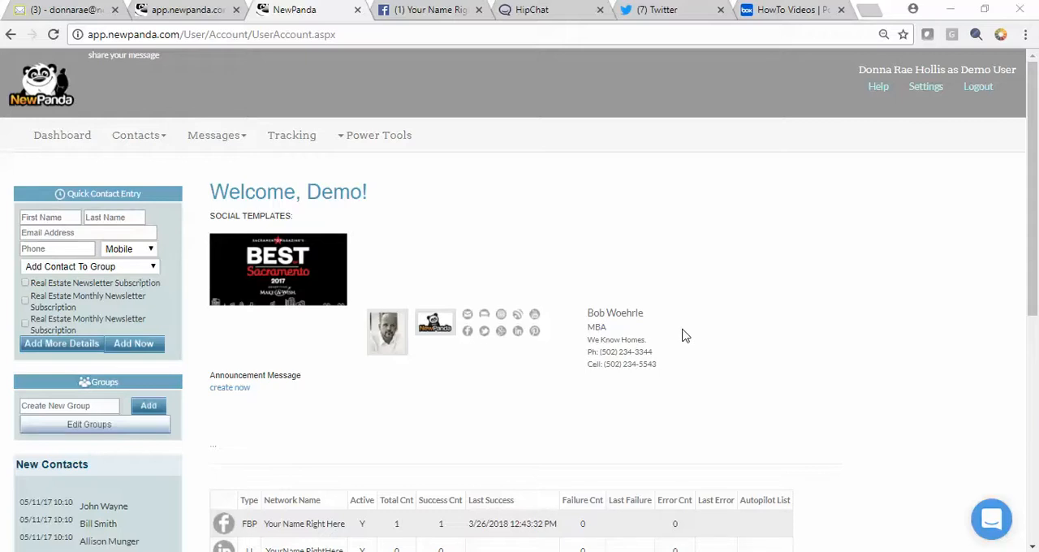
# Create a new message, leave its email design blank, and save it to continue to the email details
pyautogui.click(221, 136)
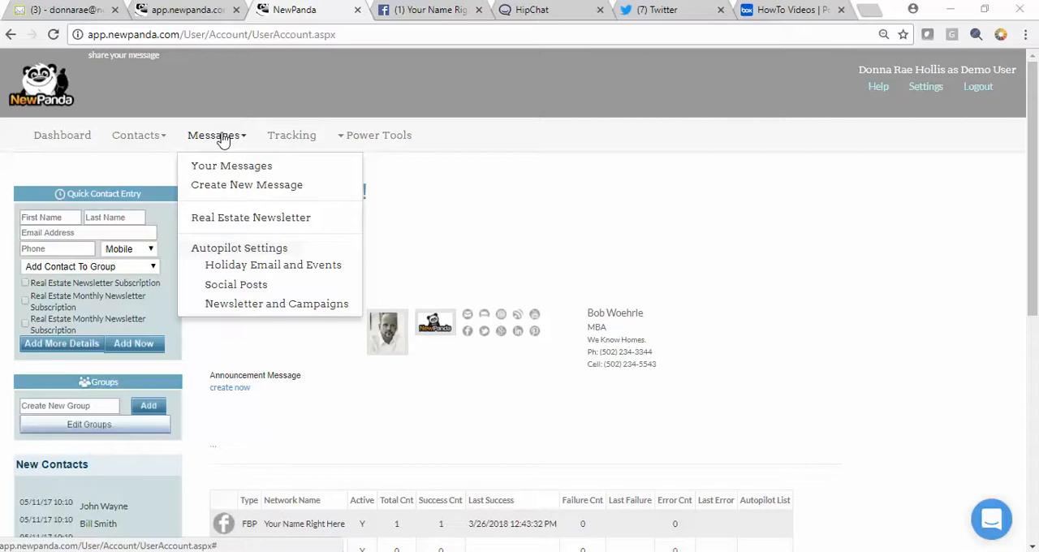
pyautogui.click(269, 185)
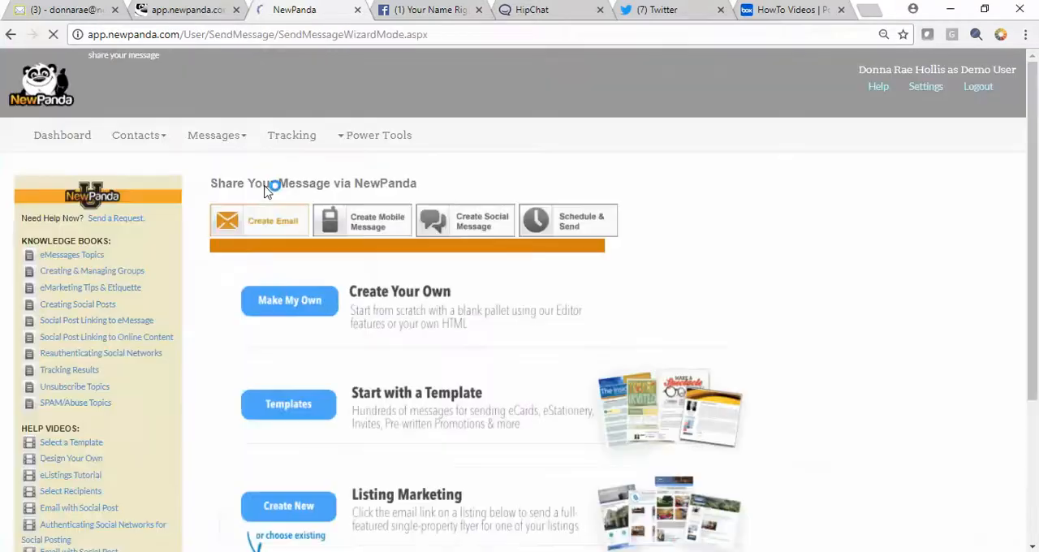
pyautogui.click(283, 303)
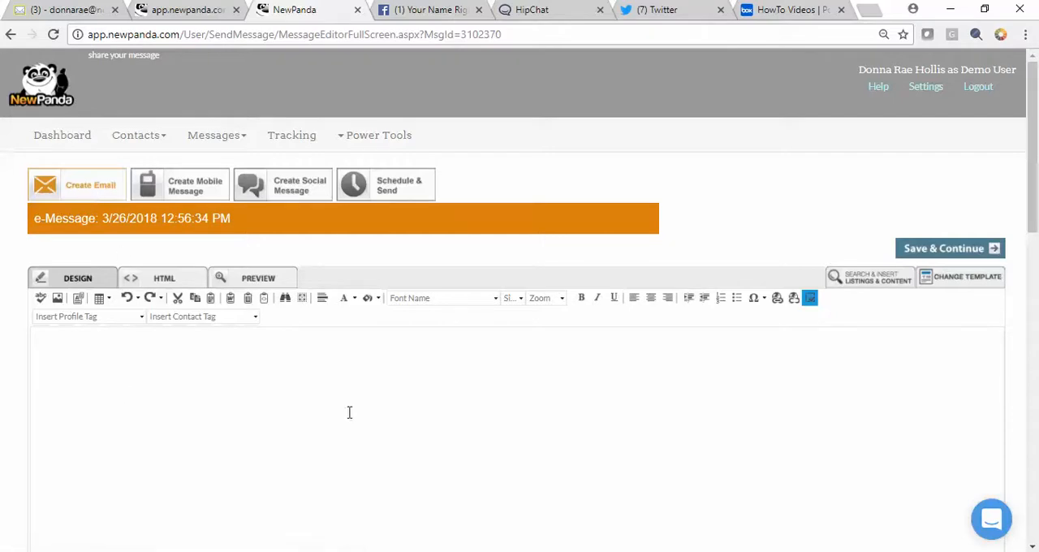
pyautogui.click(955, 255)
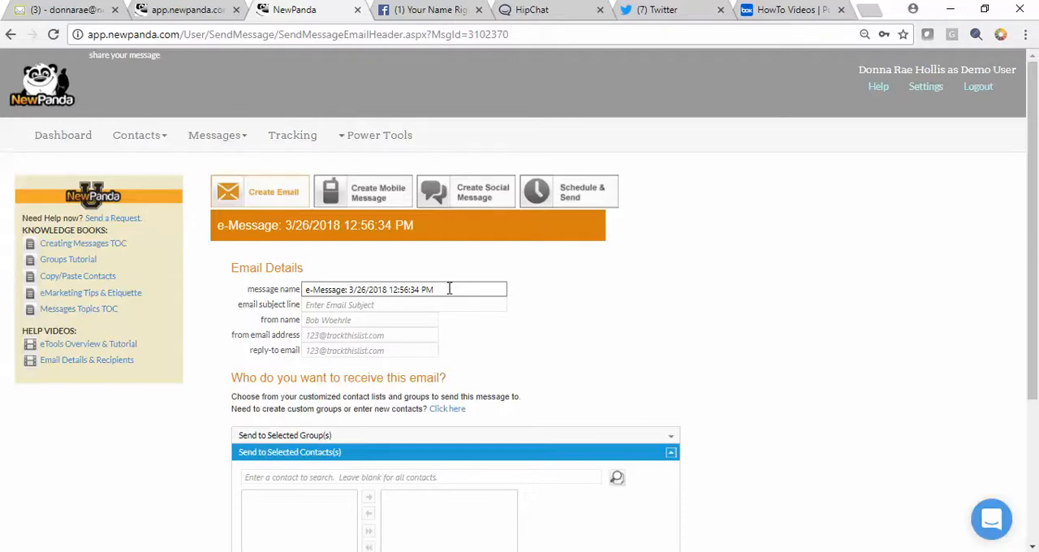
# Change the message name to "Social: Recycle Phone Books 2018 03 26"
pyautogui.moveTo(458, 283); pyautogui.dragTo(260, 286)
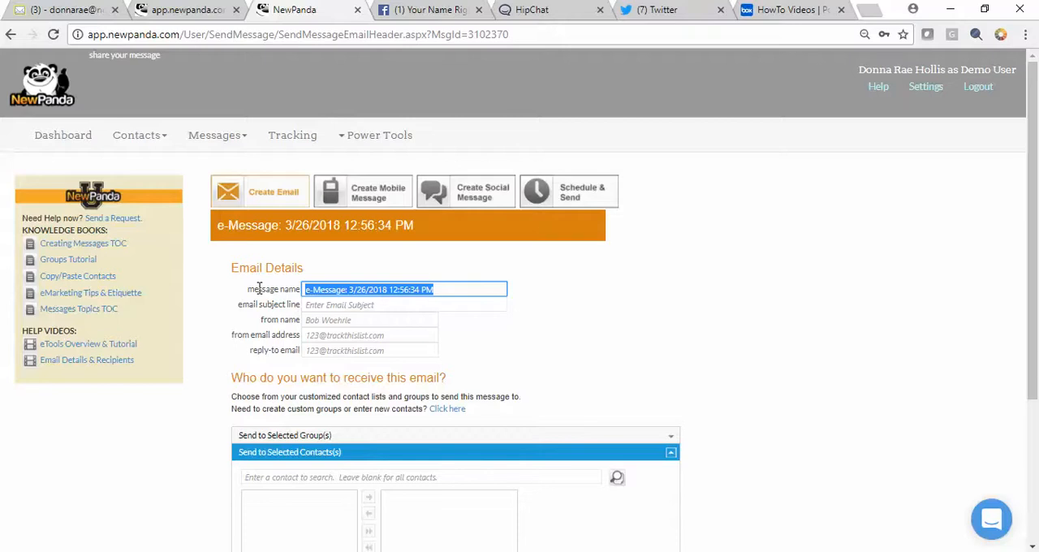
pyautogui.write('So')
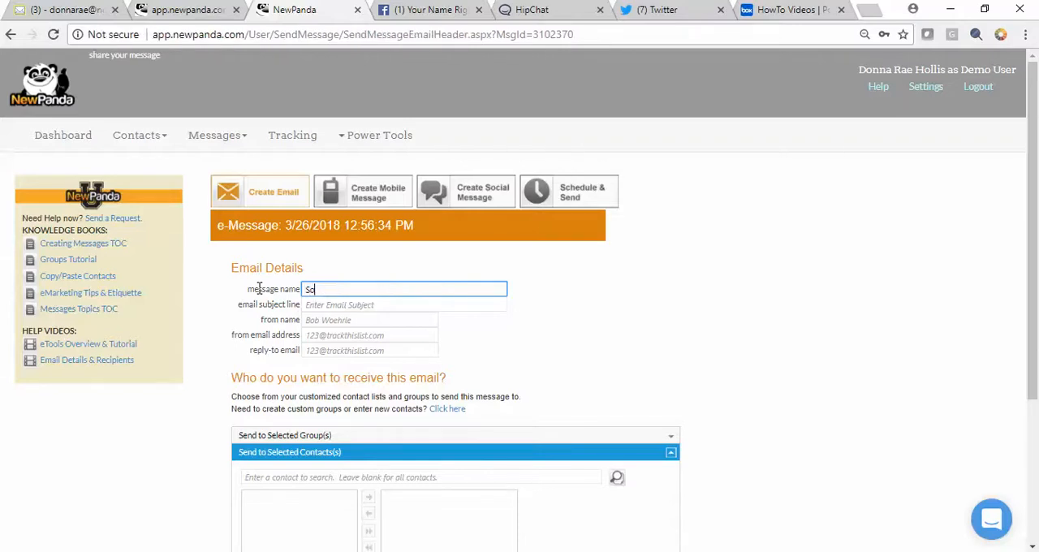
pyautogui.write('cial: Recycle Phone Books')
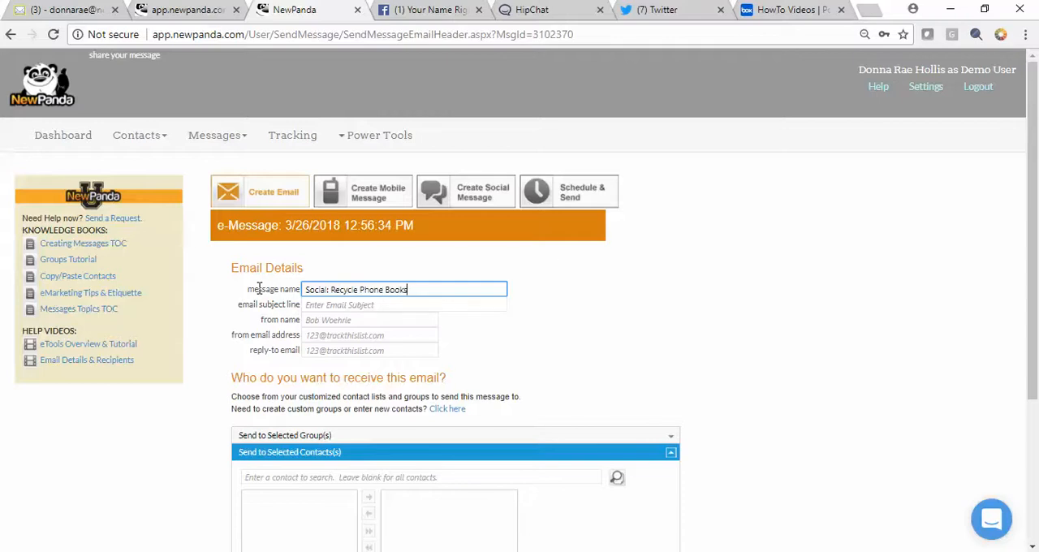
pyautogui.write(' 2018 03 26')
pyautogui.press('Tab')
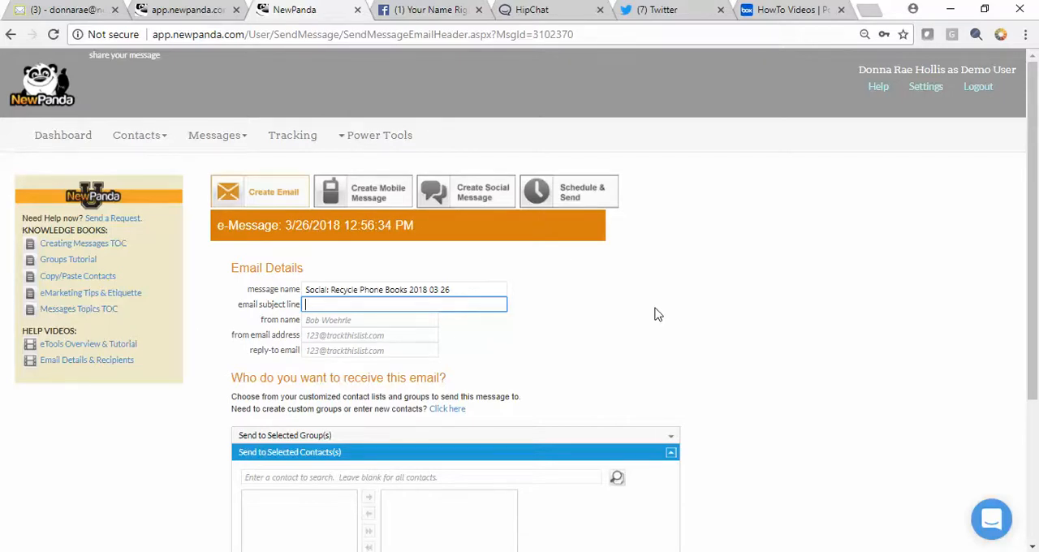
# Enter "sa" as the email subject line and save the email details without choosing recipients
pyautogui.write('sa')
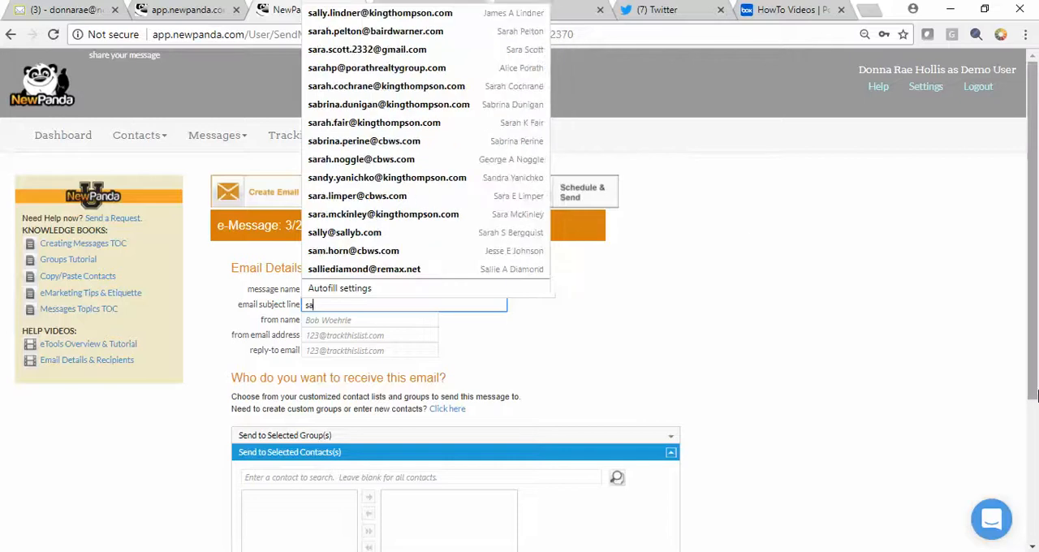
pyautogui.click(534, 408)
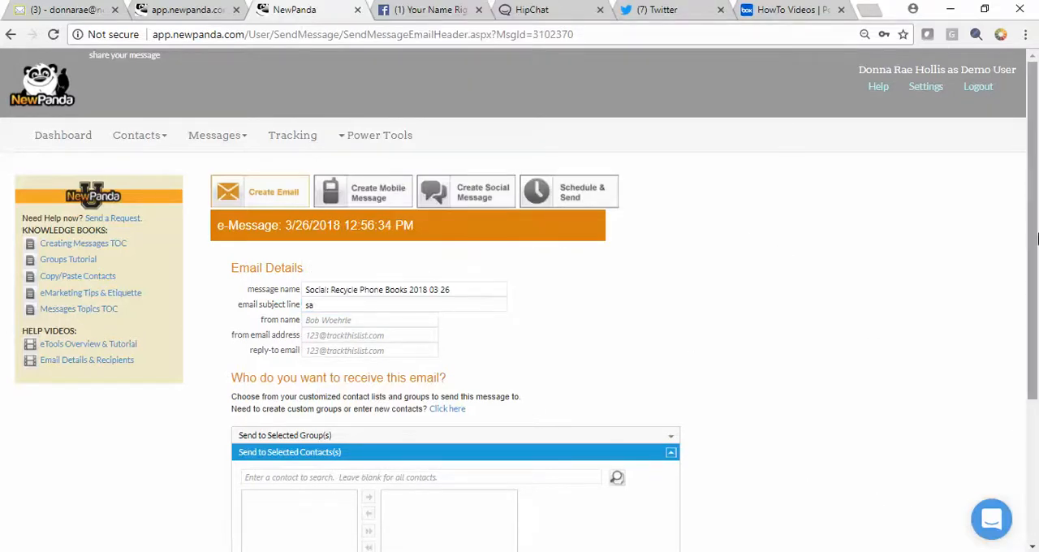
pyautogui.moveTo(1034, 203); pyautogui.dragTo(1035, 265)
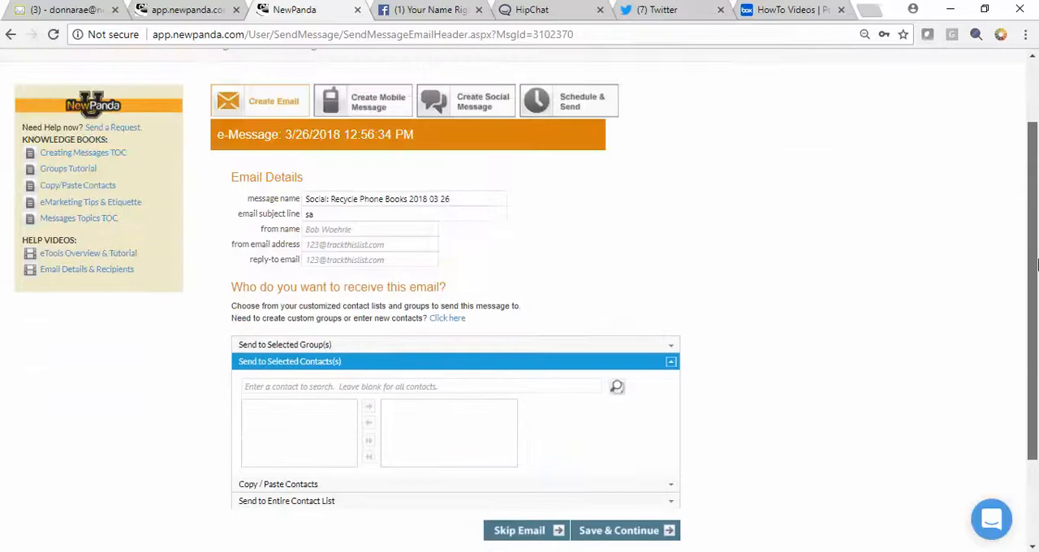
pyautogui.doubleClick(442, 213)
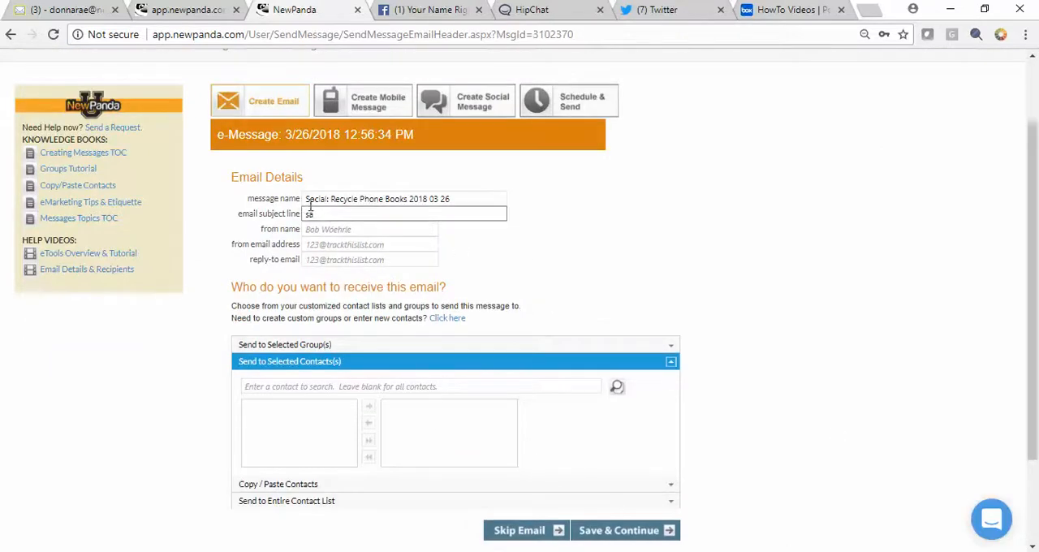
pyautogui.moveTo(451, 199); pyautogui.dragTo(273, 199)
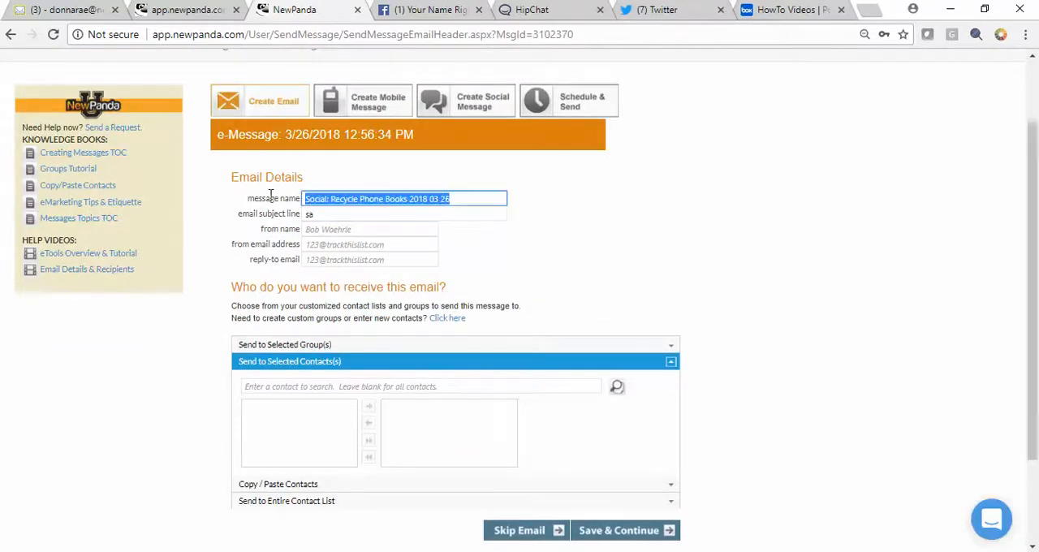
pyautogui.click(357, 212)
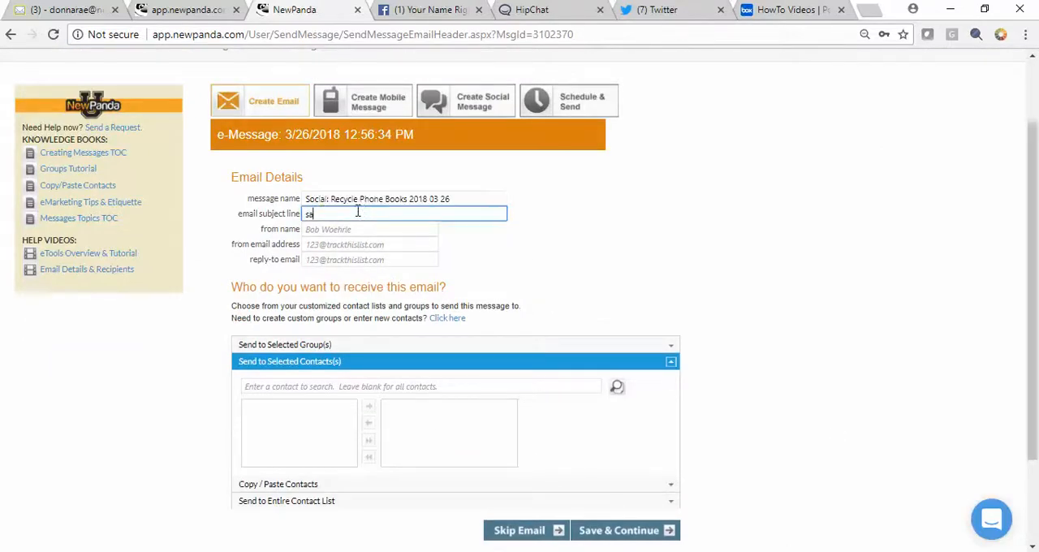
pyautogui.click(618, 534)
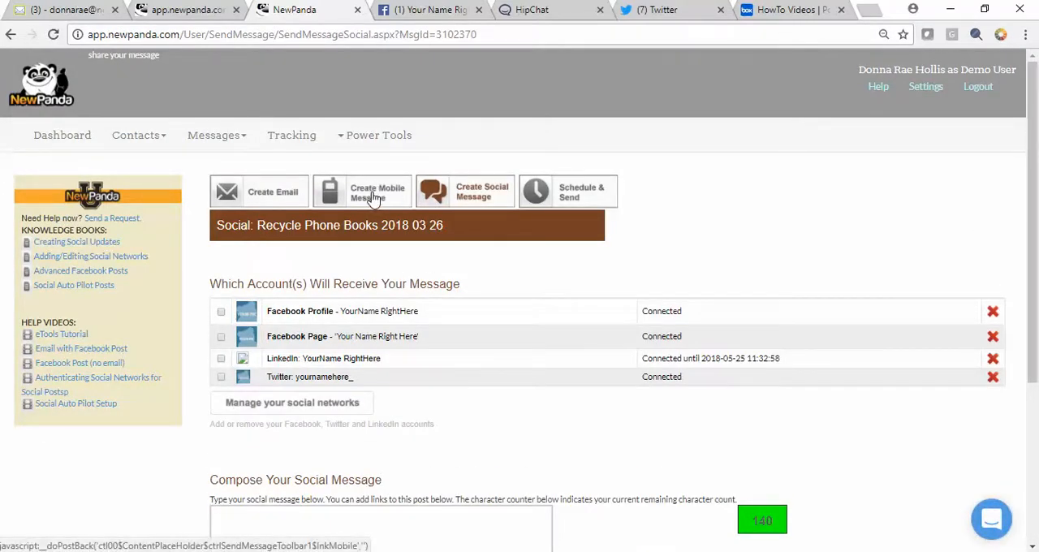
# In the social message section, select the Facebook Page and Twitter accounts to receive the post
pyautogui.click(462, 193)
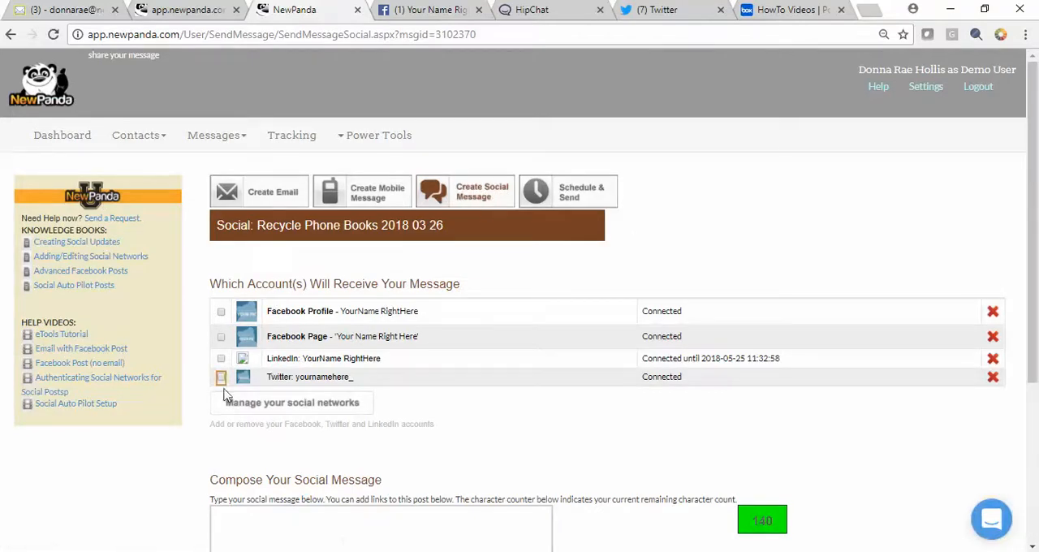
pyautogui.click(221, 336)
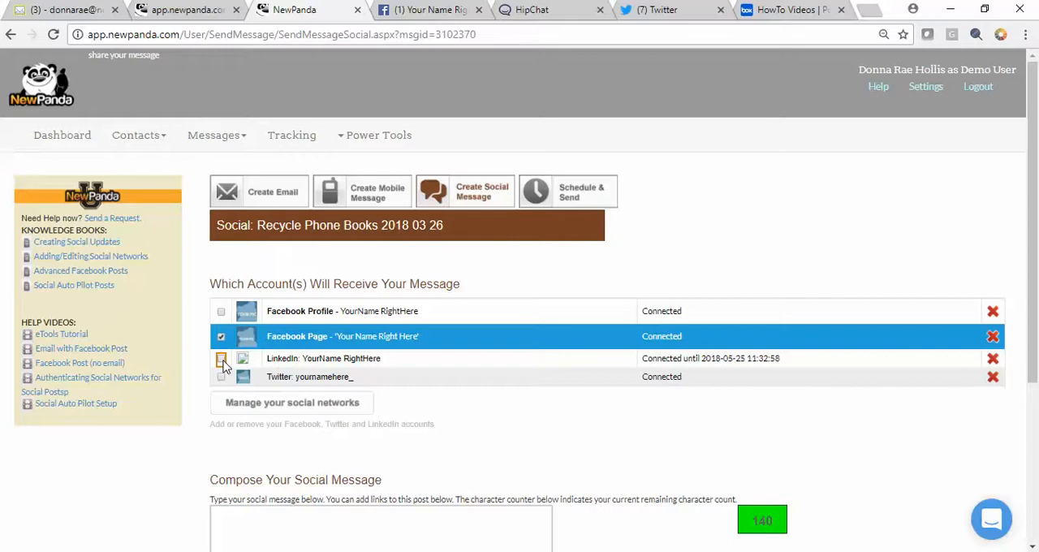
pyautogui.click(221, 377)
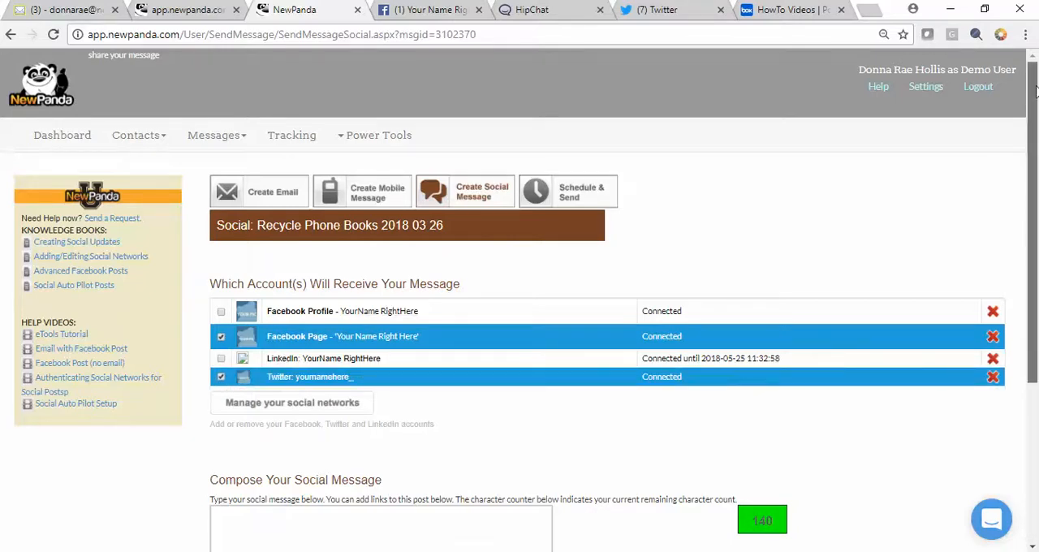
# Enter "I love coffee." as the text of the social message
pyautogui.moveTo(1035, 92); pyautogui.dragTo(1034, 213)
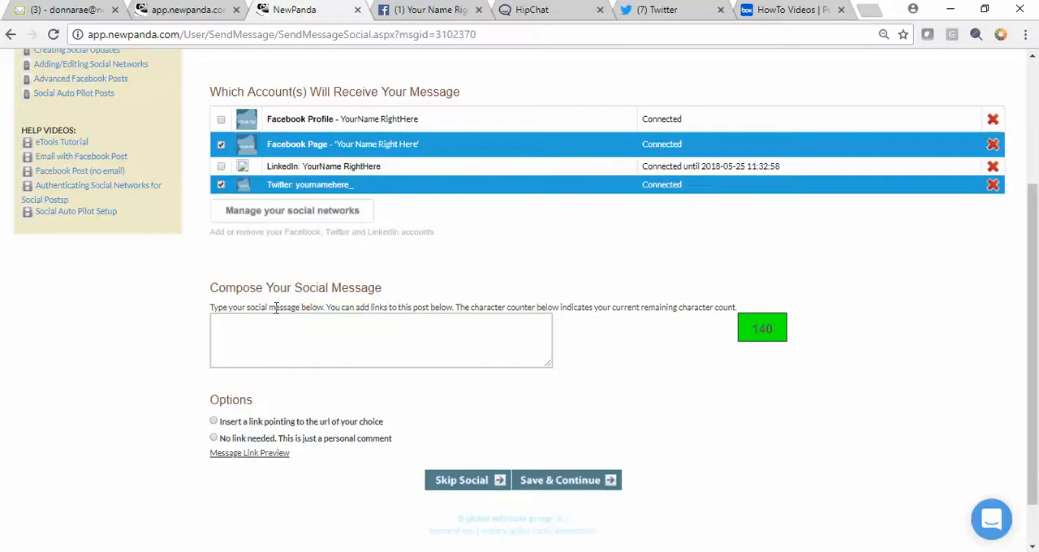
pyautogui.click(375, 322)
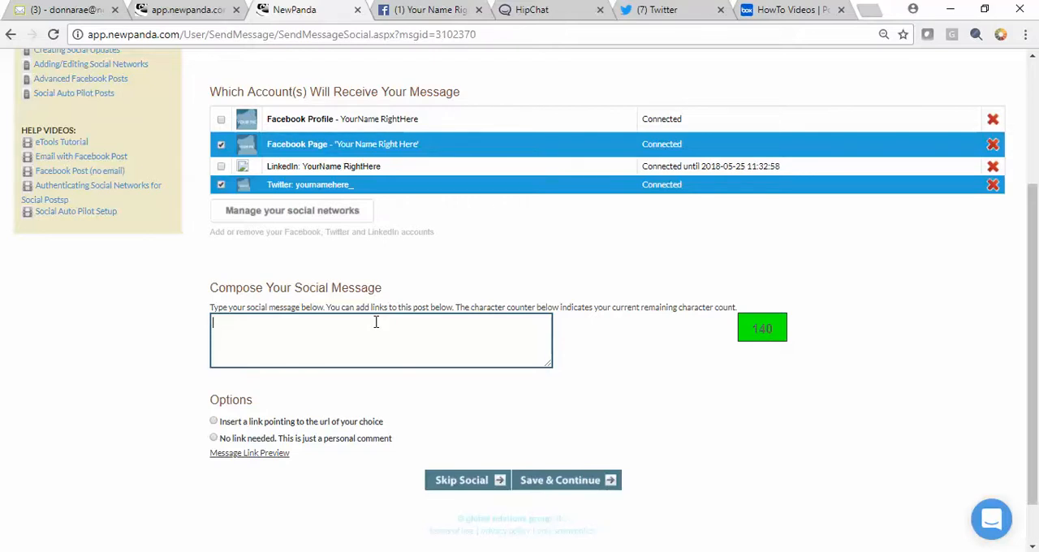
pyautogui.write('I love d')
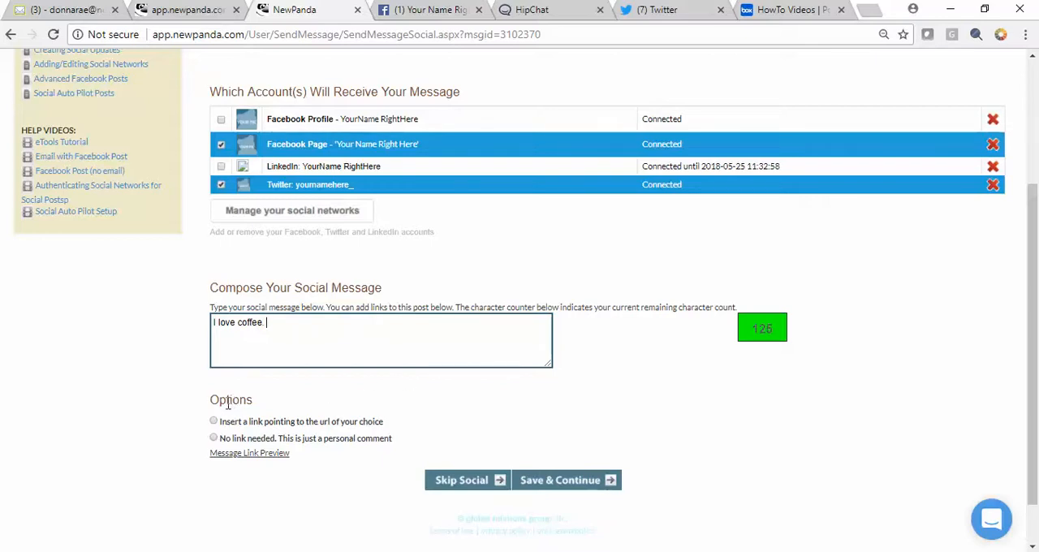
pyautogui.moveTo(218, 399); pyautogui.dragTo(265, 395)
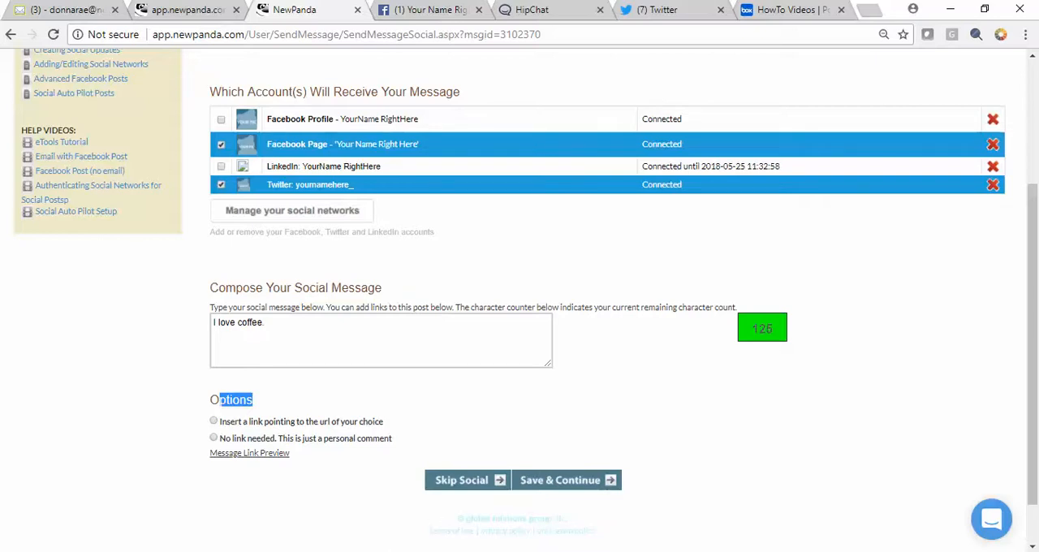
# Bring the Earth911 phone book article into this browser window, view the Facebook page's posts, and return to the NewPanda social message
pyautogui.moveTo(544, 551); pyautogui.dragTo(532, 11)
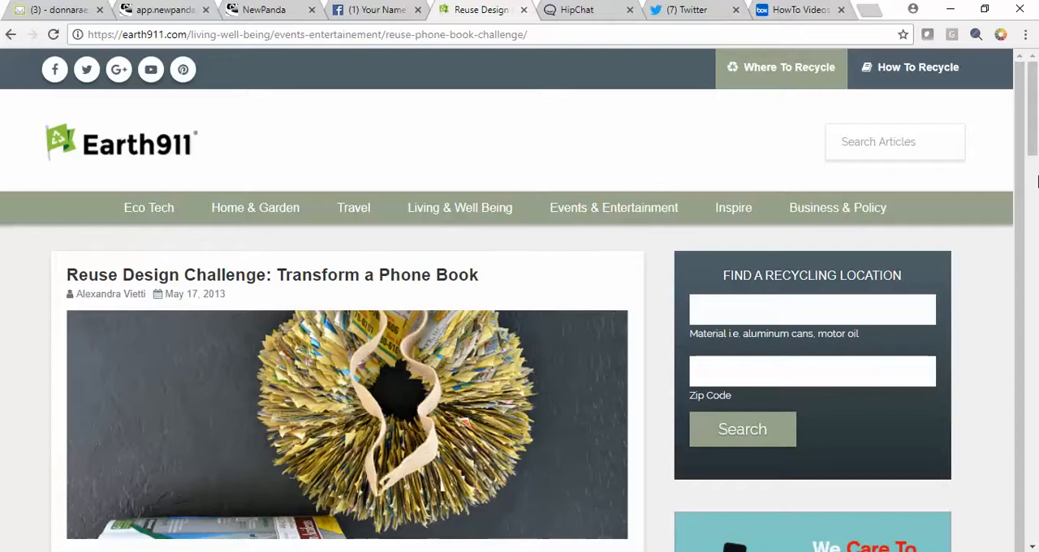
pyautogui.moveTo(1032, 149); pyautogui.dragTo(720, 50)
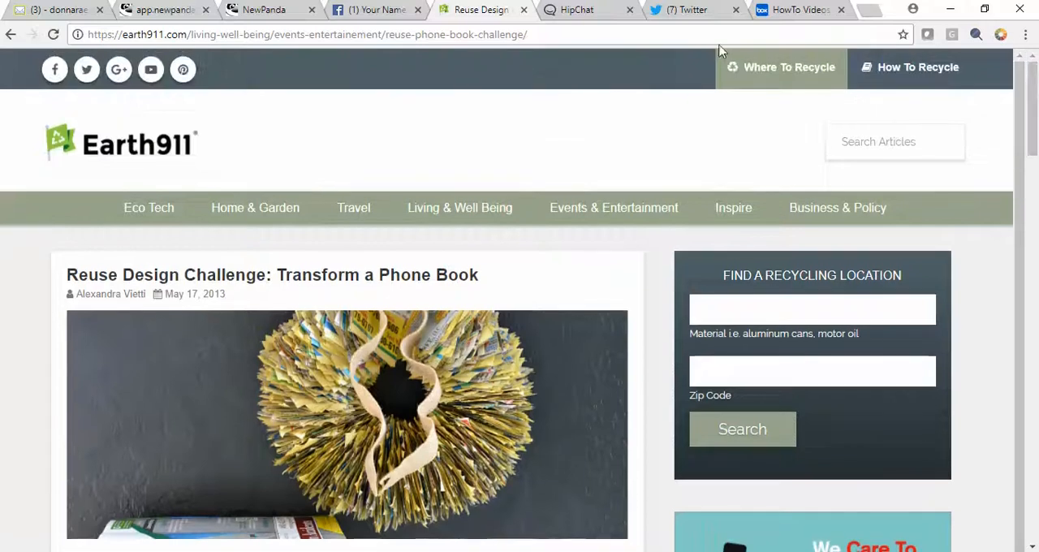
pyautogui.click(357, 16)
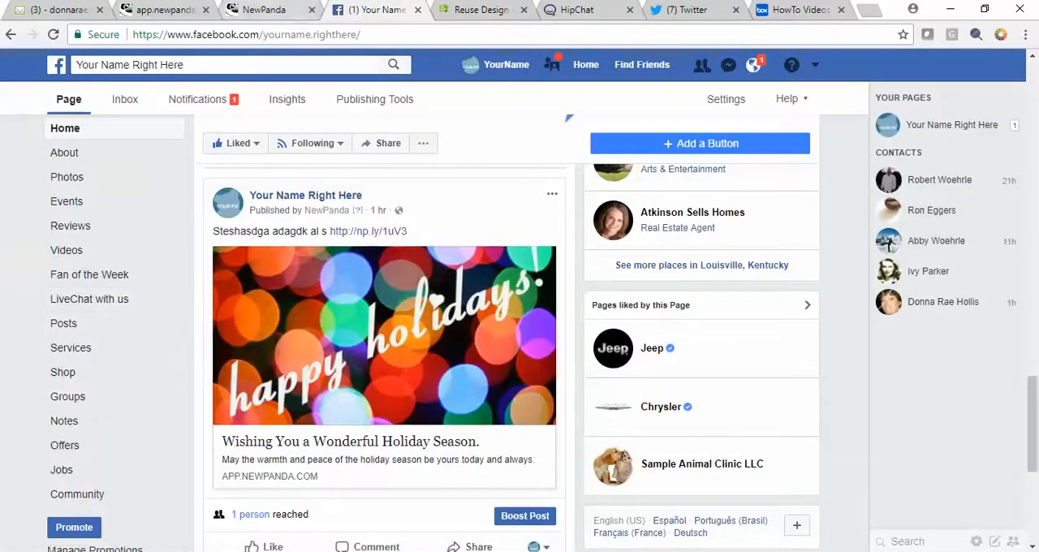
pyautogui.click(264, 9)
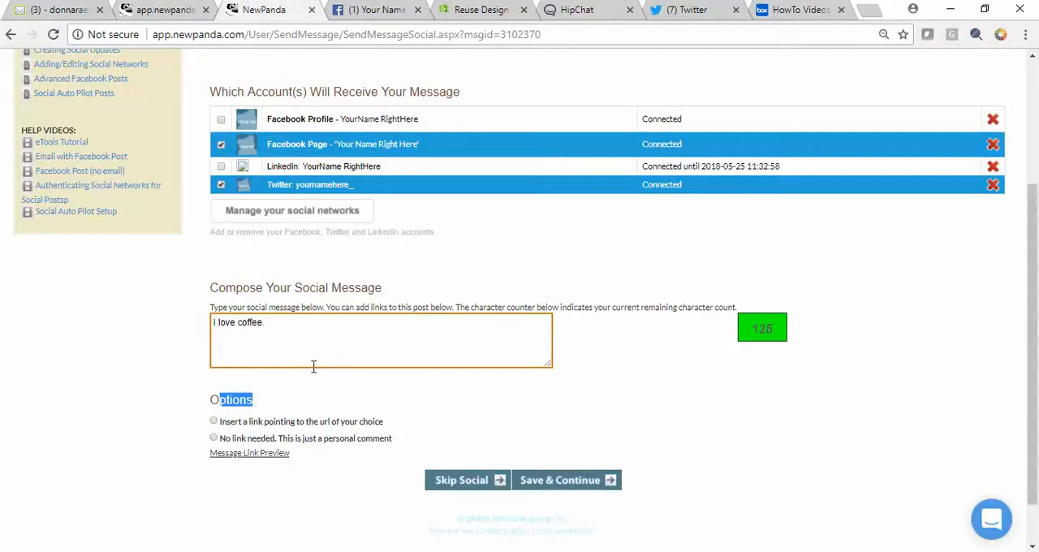
# Replace the social message with Notepad's text "Feeling guilty about throwing your old phone books away? Why not reuse them instead?"
pyautogui.click(617, 551)
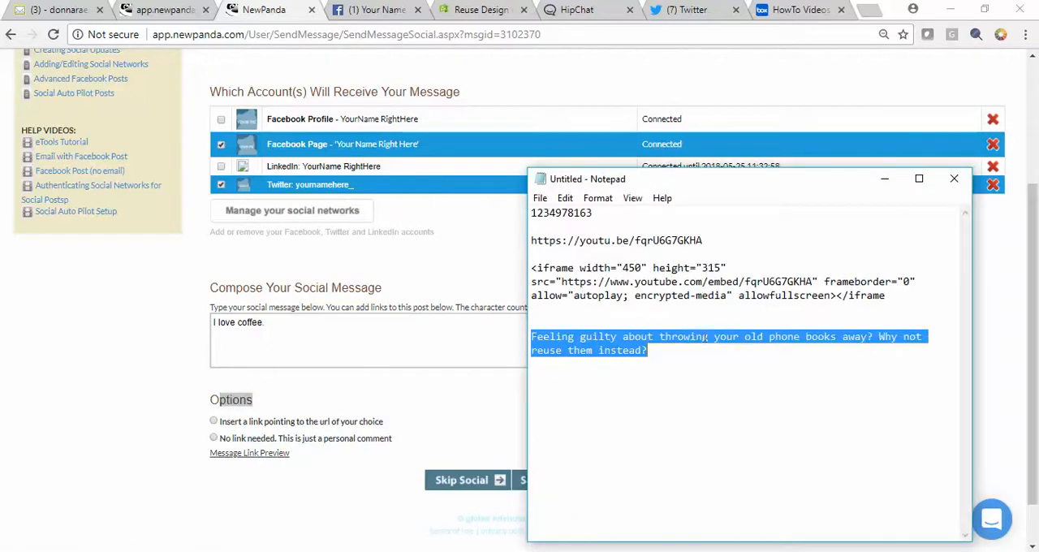
pyautogui.click(679, 361)
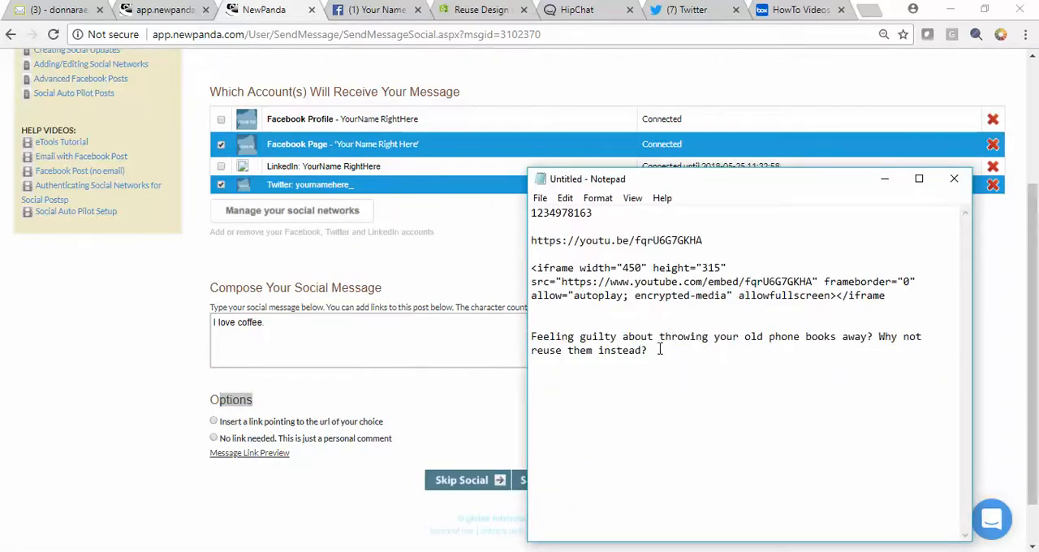
pyautogui.moveTo(646, 350); pyautogui.dragTo(503, 338)
pyautogui.hotkey('ctrl', 'c')
pyautogui.moveTo(269, 321); pyautogui.dragTo(174, 325)
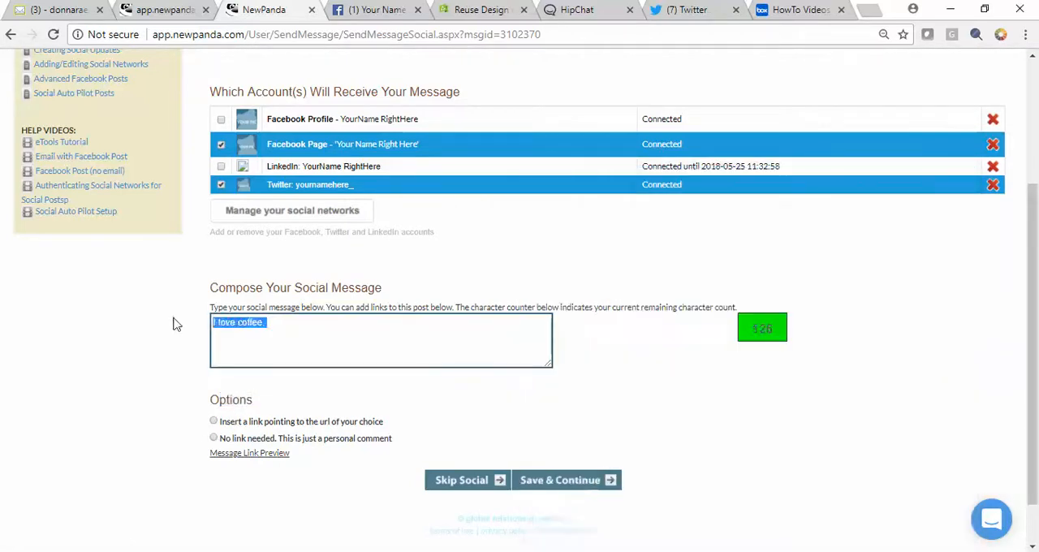
pyautogui.hotkey('ctrl', 'v')
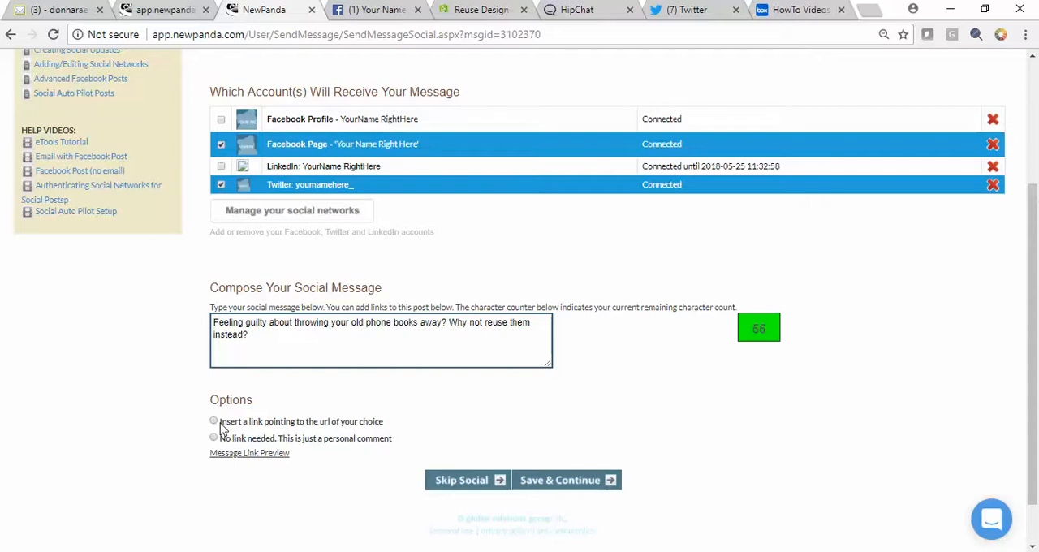
pyautogui.moveTo(221, 428); pyautogui.dragTo(388, 432)
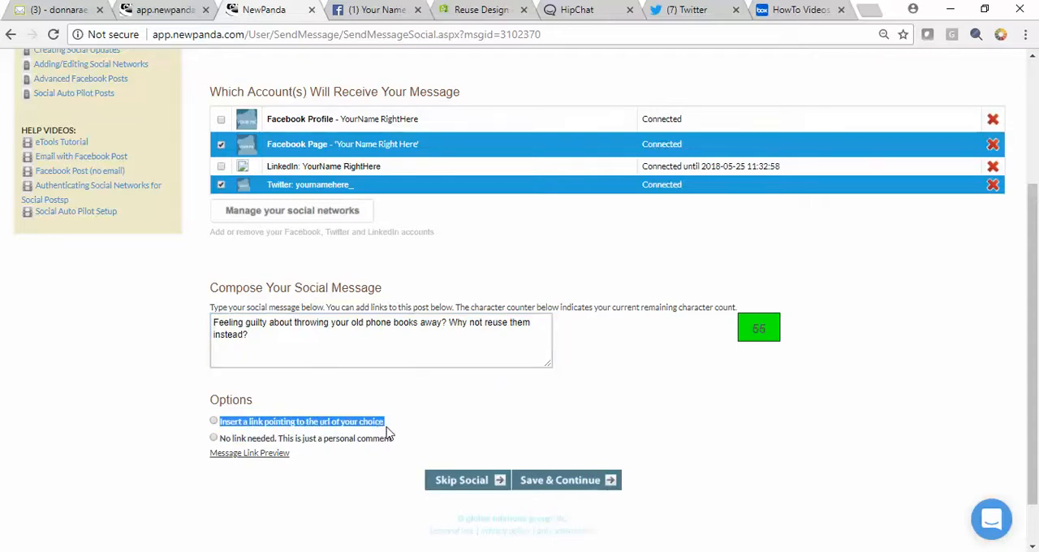
pyautogui.click(214, 421)
pyautogui.click(282, 434)
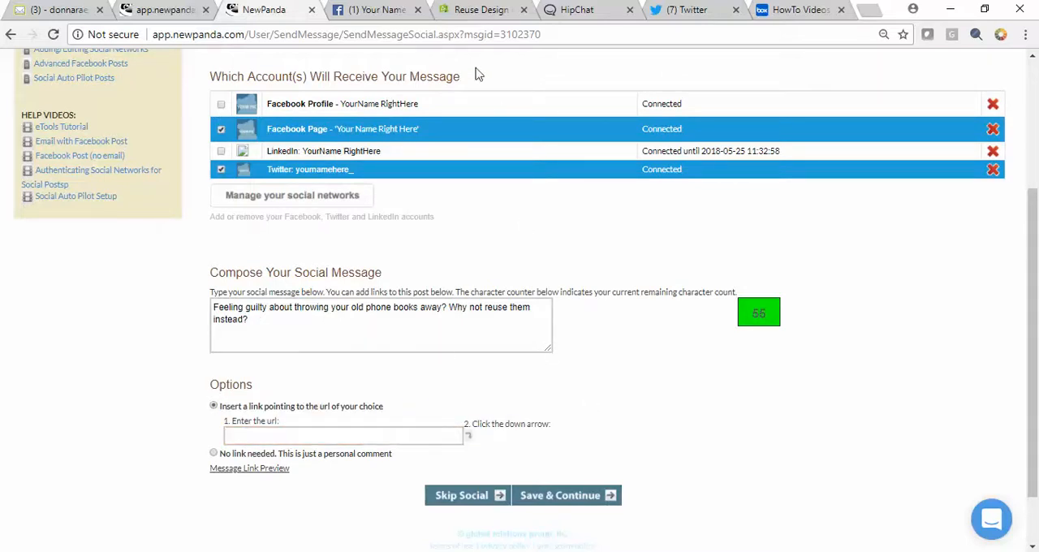
pyautogui.click(479, 13)
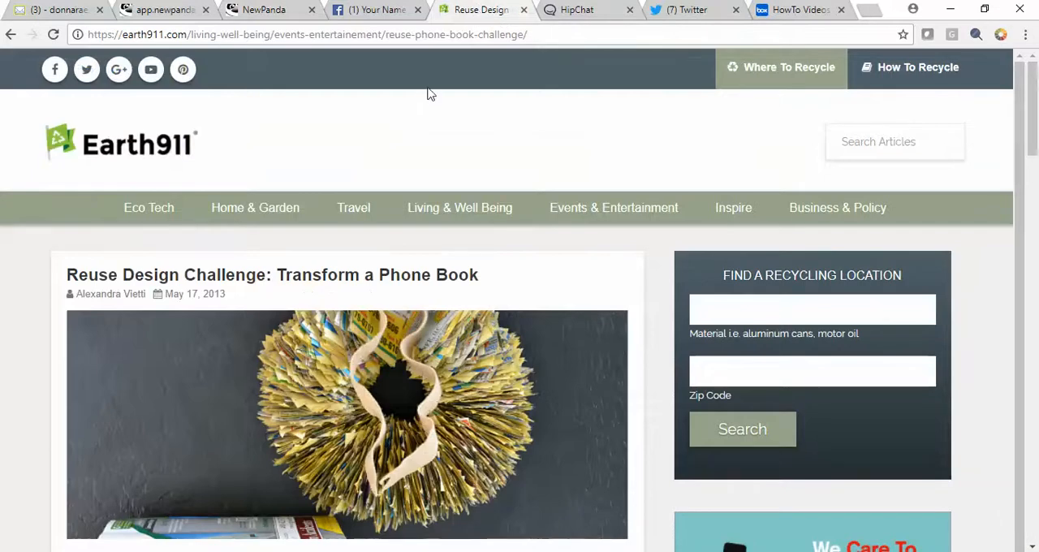
pyautogui.click(562, 35)
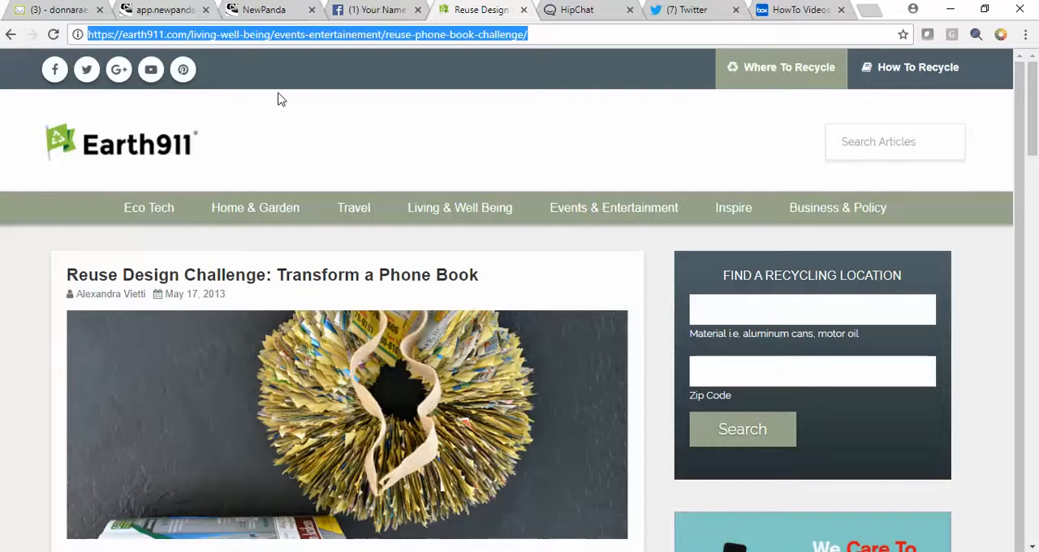
pyautogui.click(272, 10)
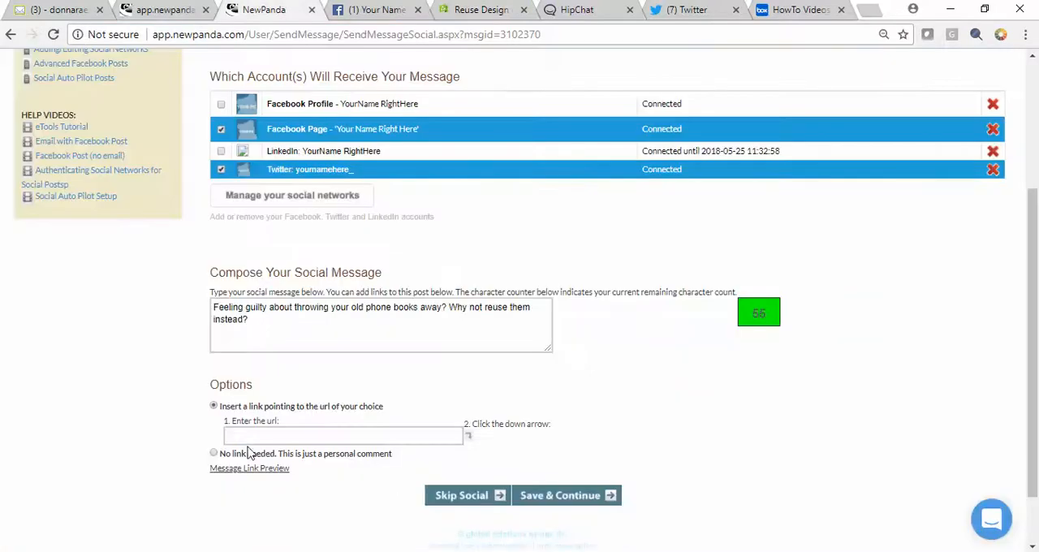
pyautogui.click(275, 438)
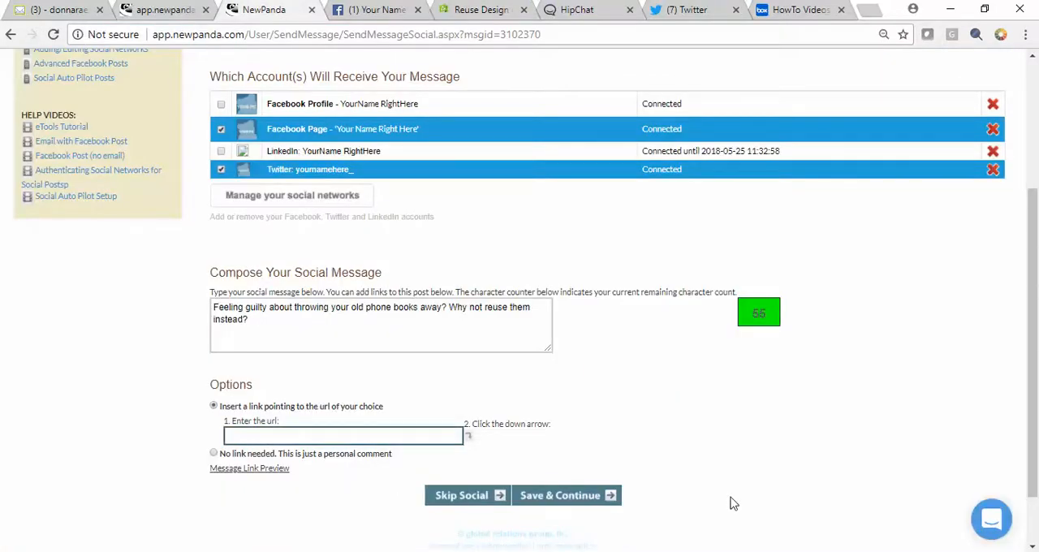
pyautogui.hotkey('ctrl', 'v')
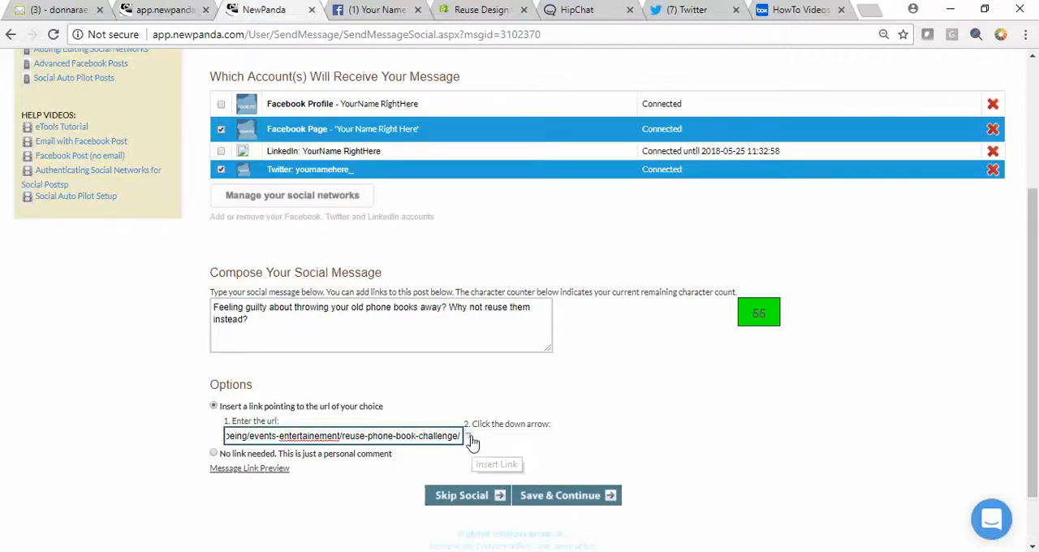
pyautogui.click(475, 442)
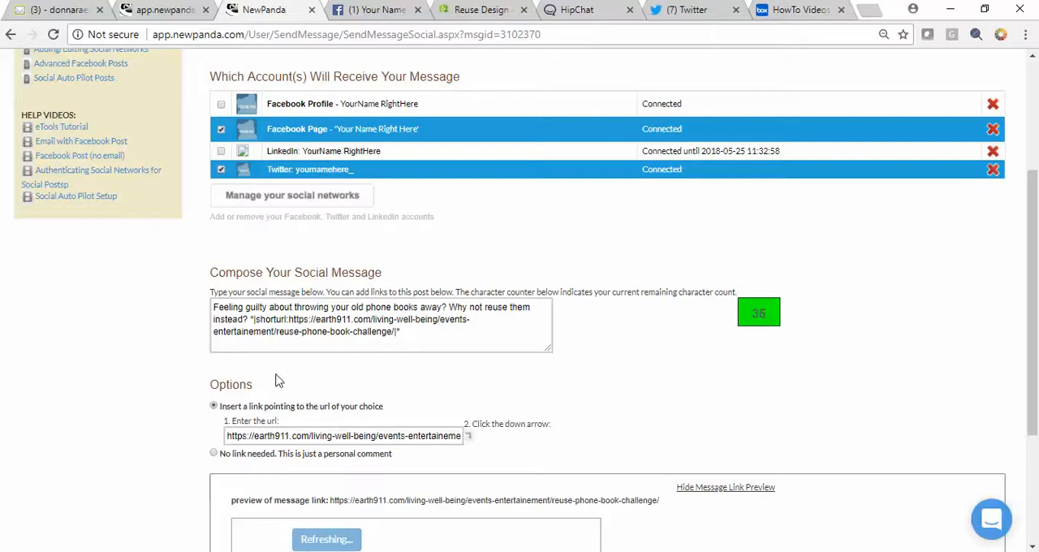
# Review the short link in the message and the article's link preview, and save the social message to continue to scheduling
pyautogui.click(277, 347)
pyautogui.moveTo(395, 333); pyautogui.dragTo(251, 319)
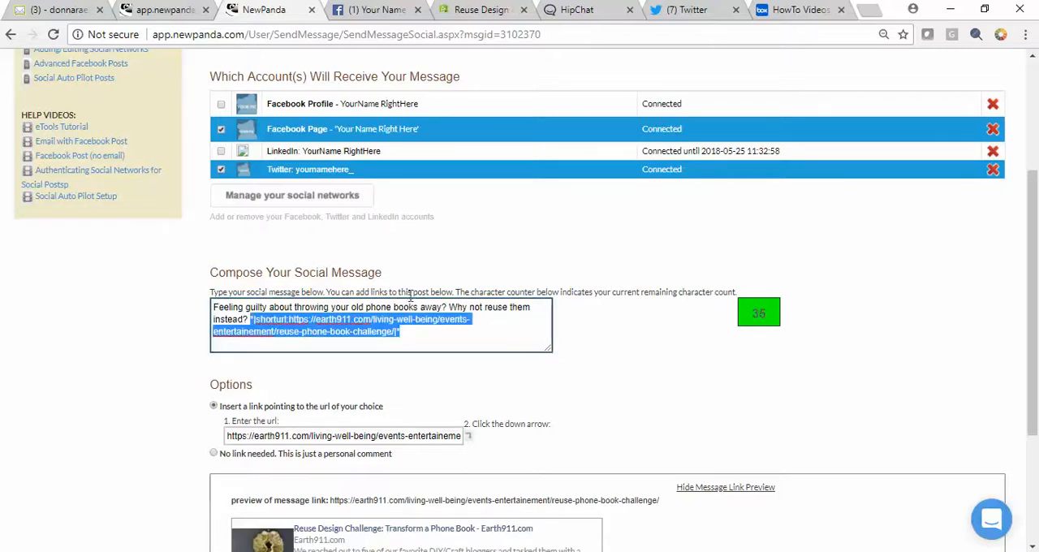
pyautogui.click(449, 335)
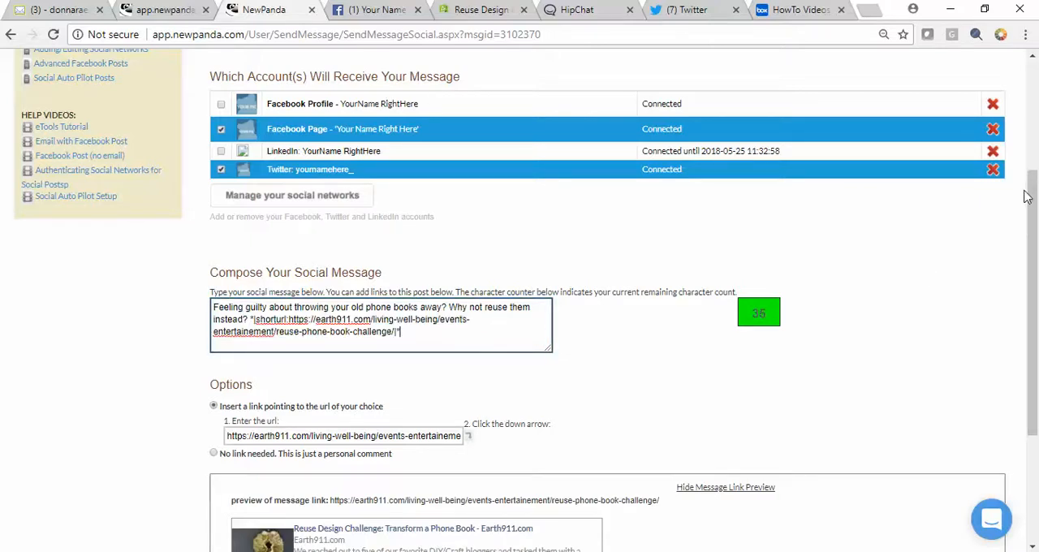
pyautogui.moveTo(1032, 191); pyautogui.dragTo(1034, 258)
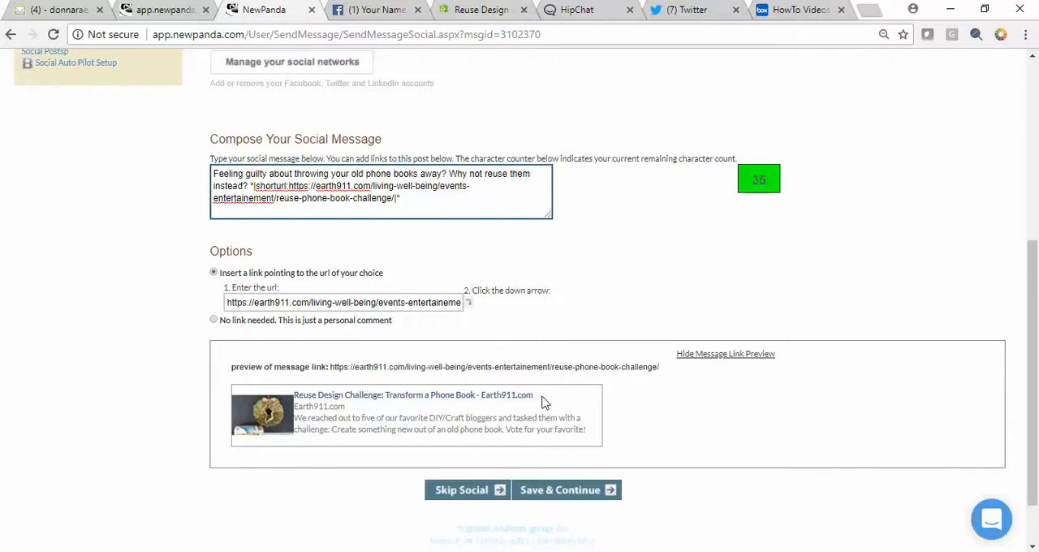
pyautogui.moveTo(543, 401); pyautogui.dragTo(326, 391)
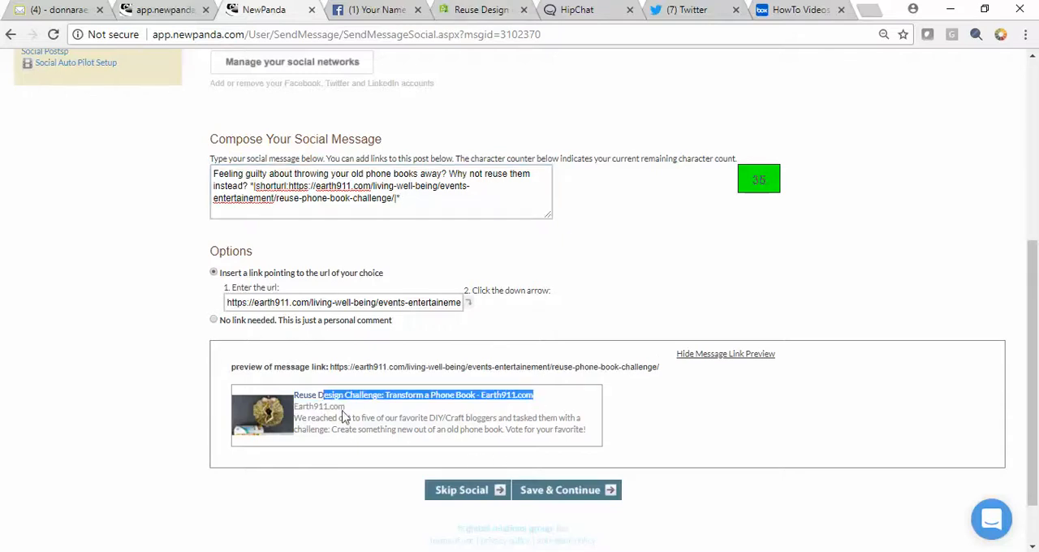
pyautogui.click(358, 414)
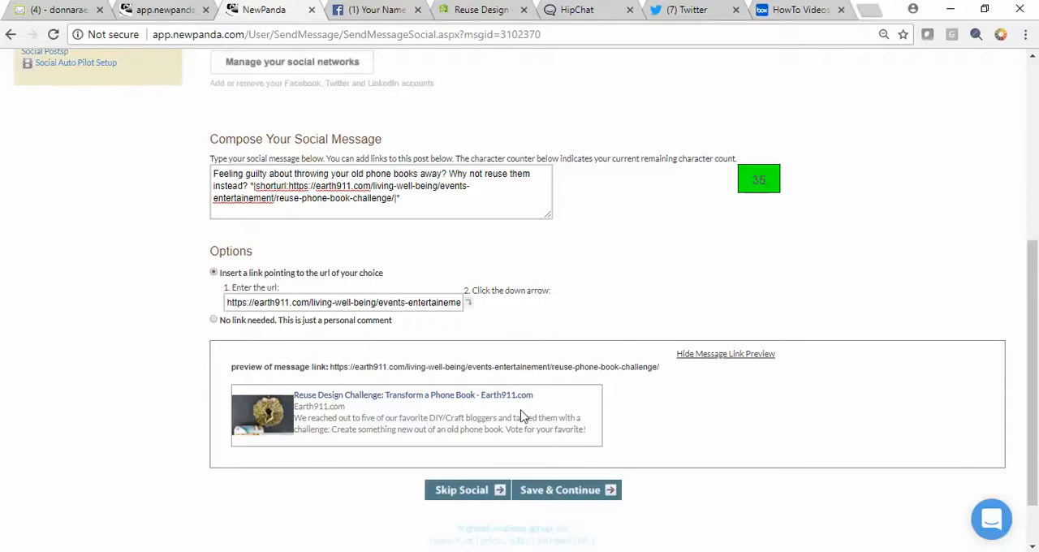
pyautogui.click(572, 495)
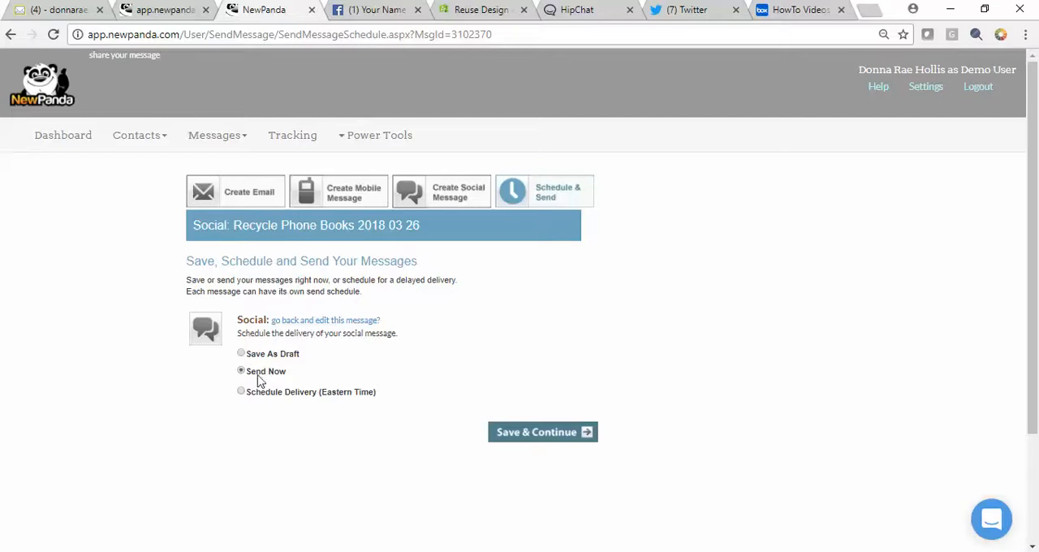
# Schedule the social message's delivery for 3/28/2018 at 5:00 PM Eastern Time
pyautogui.click(241, 392)
pyautogui.moveTo(318, 396); pyautogui.dragTo(362, 412)
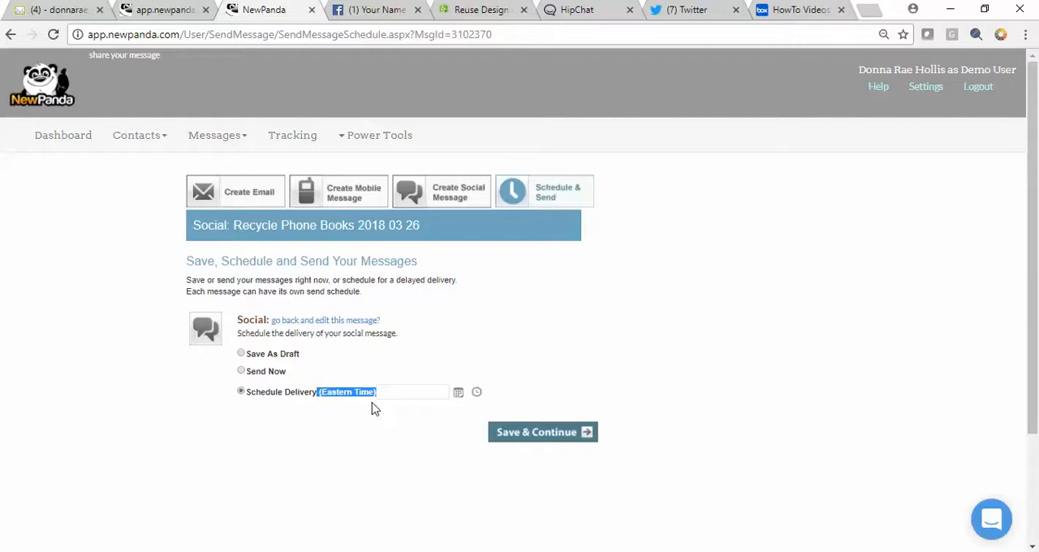
pyautogui.click(458, 392)
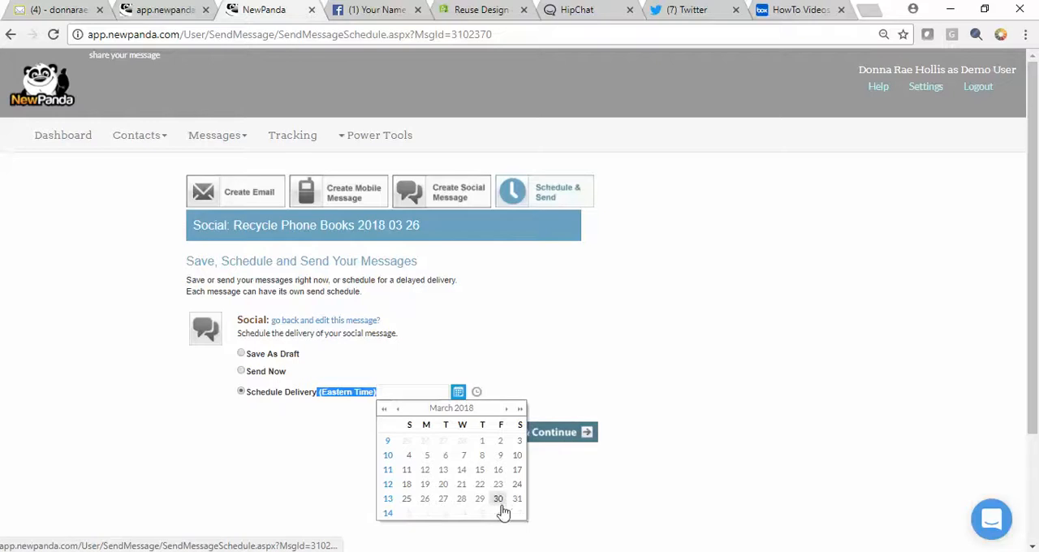
pyautogui.click(462, 498)
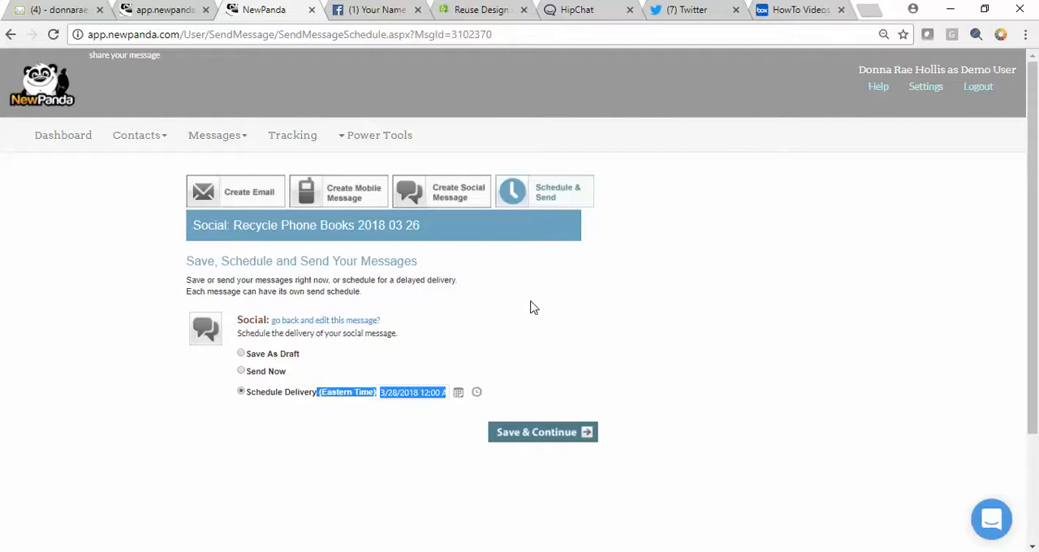
pyautogui.click(477, 394)
pyautogui.click(491, 499)
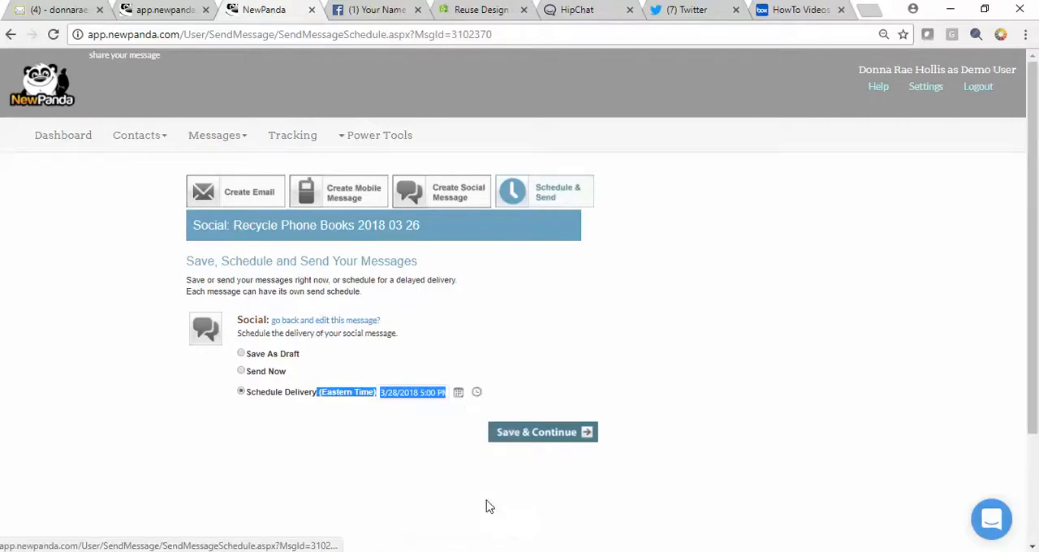
pyautogui.click(542, 408)
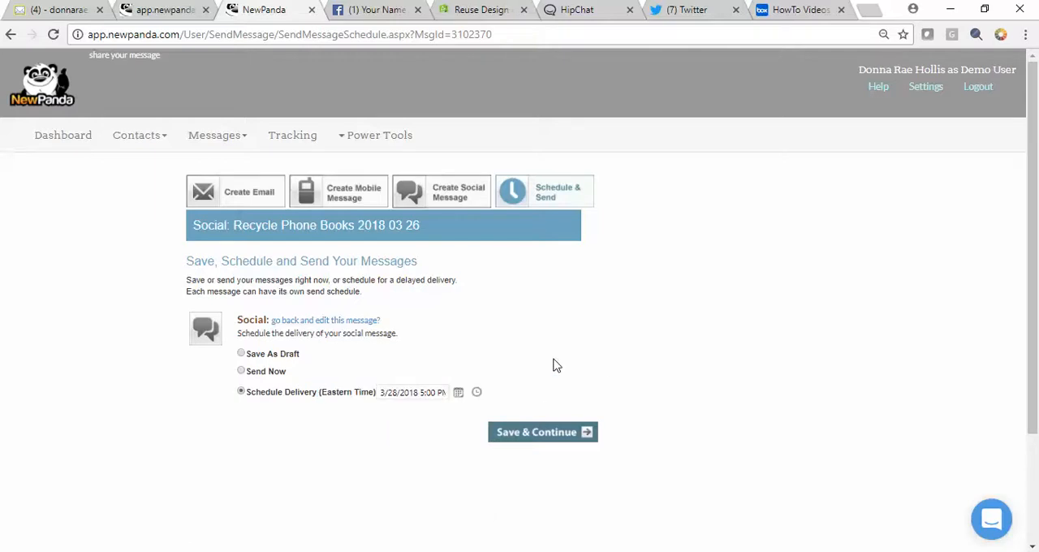
# Set delivery to Send Now, submit the social message, and check for the post in the refreshed Twitter feed
pyautogui.click(241, 371)
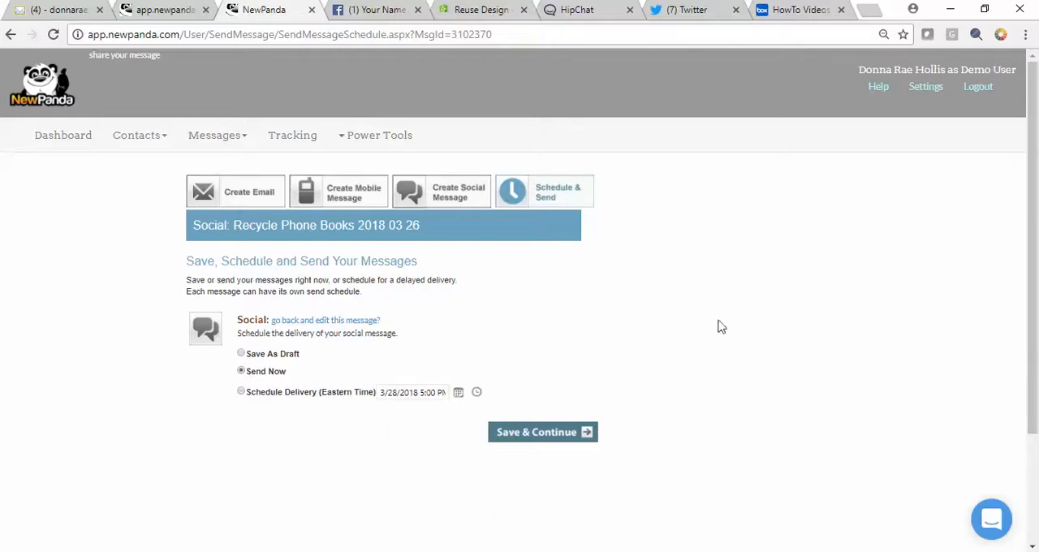
pyautogui.click(570, 435)
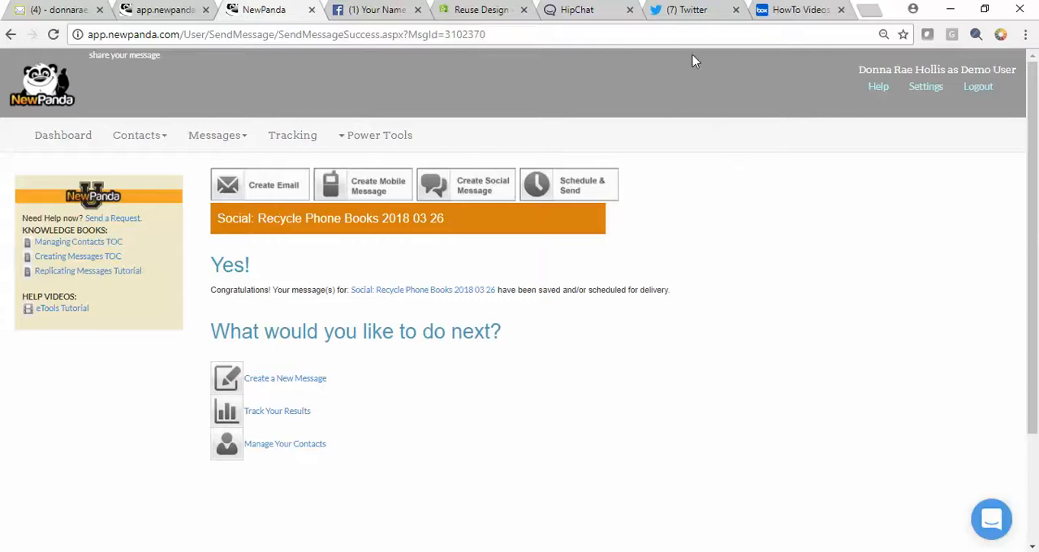
pyautogui.click(686, 10)
pyautogui.click(53, 34)
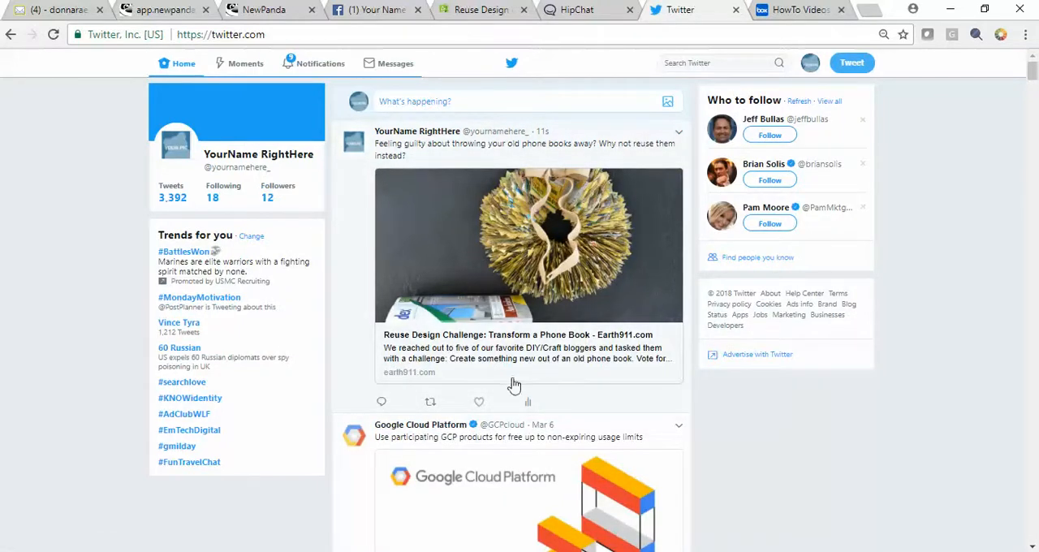
# Refresh the Facebook page, test the article link in the new phone book post, and return to NewPanda
pyautogui.click(369, 10)
pyautogui.click(53, 36)
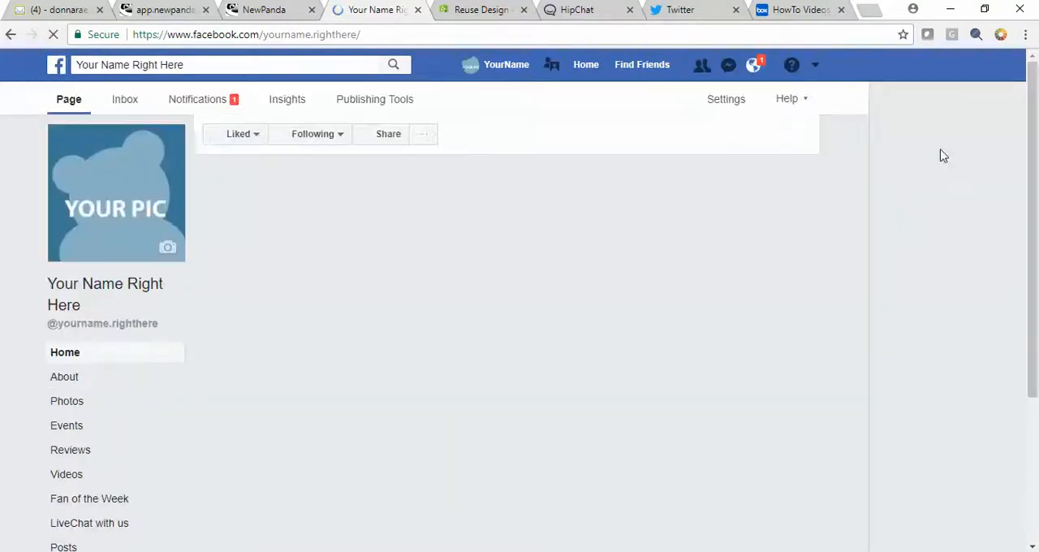
pyautogui.moveTo(1028, 117); pyautogui.dragTo(1029, 364)
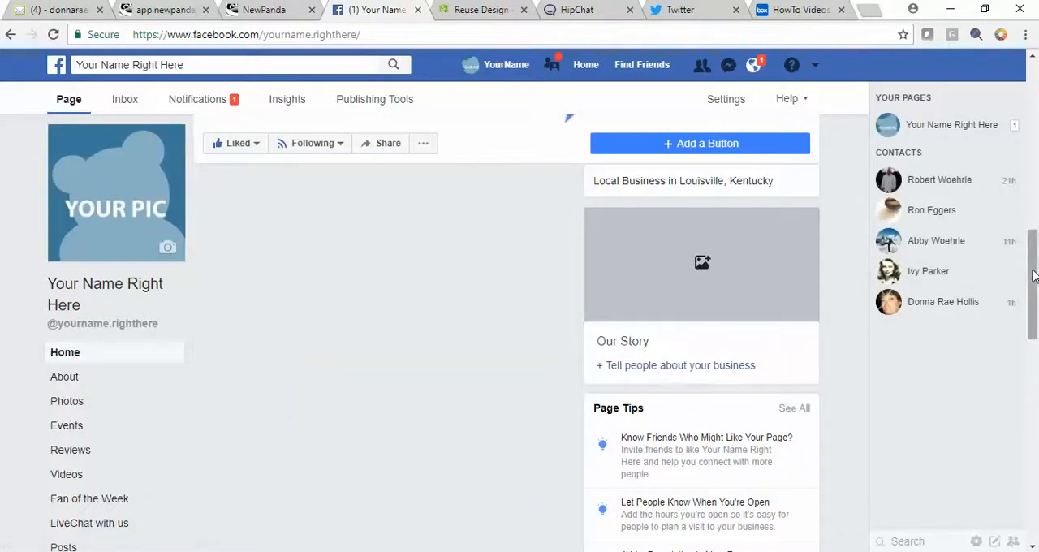
pyautogui.moveTo(1032, 276); pyautogui.dragTo(1032, 373)
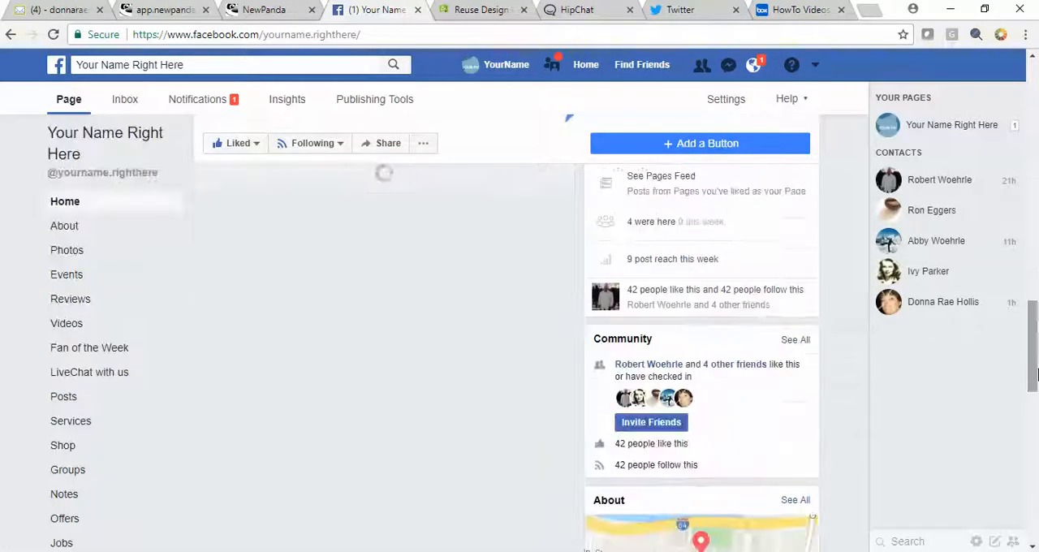
pyautogui.moveTo(1035, 331); pyautogui.dragTo(1036, 381)
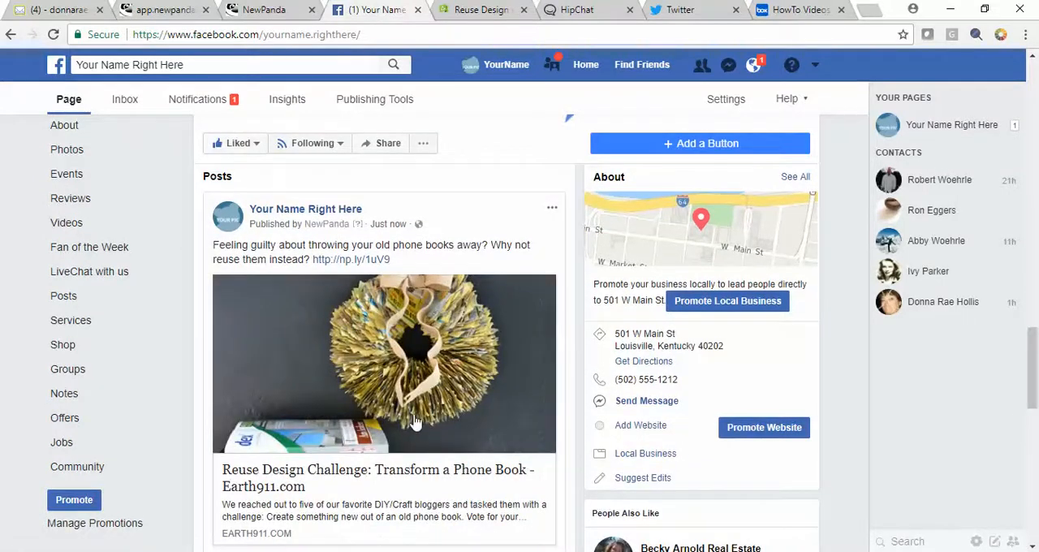
pyautogui.click(459, 478)
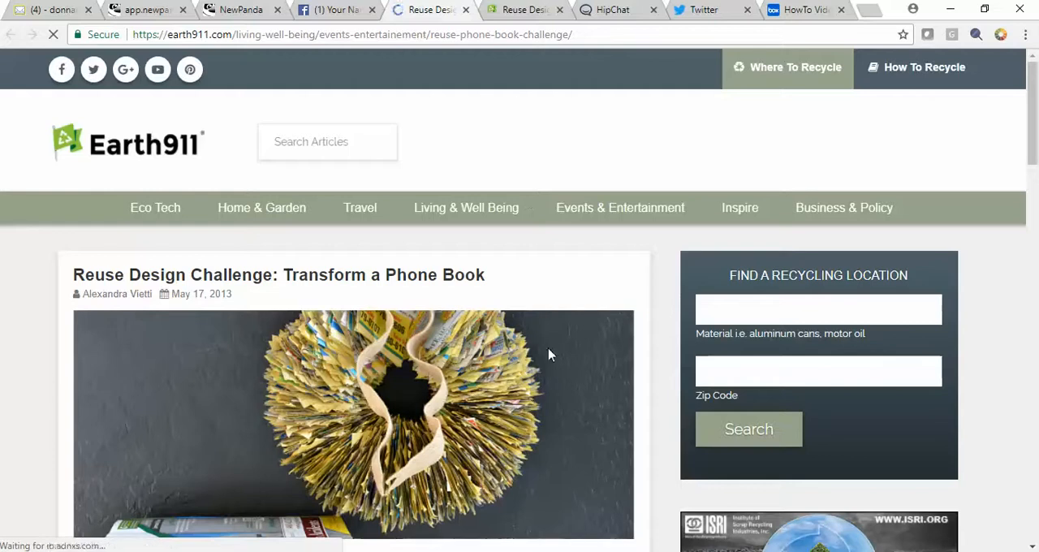
pyautogui.click(242, 10)
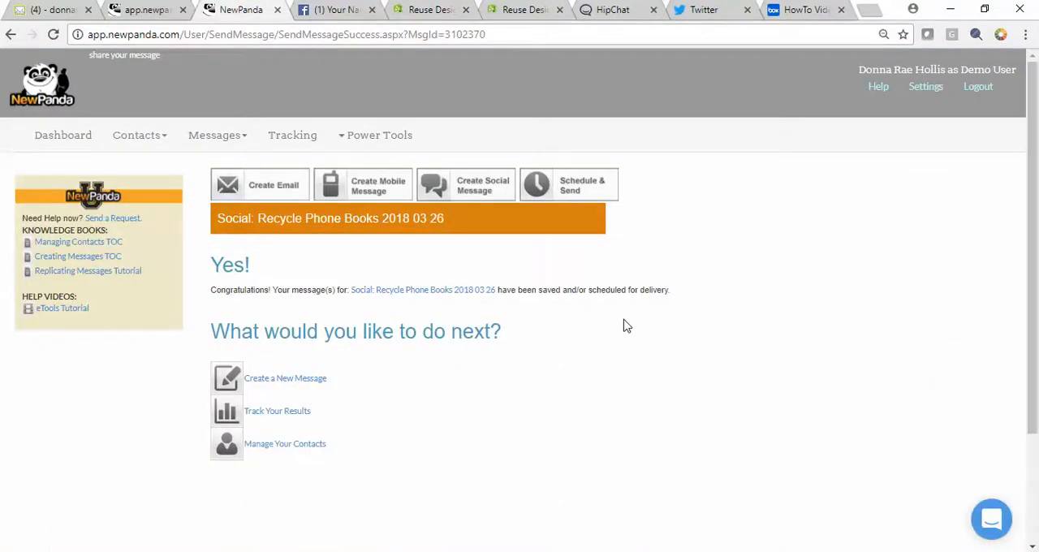